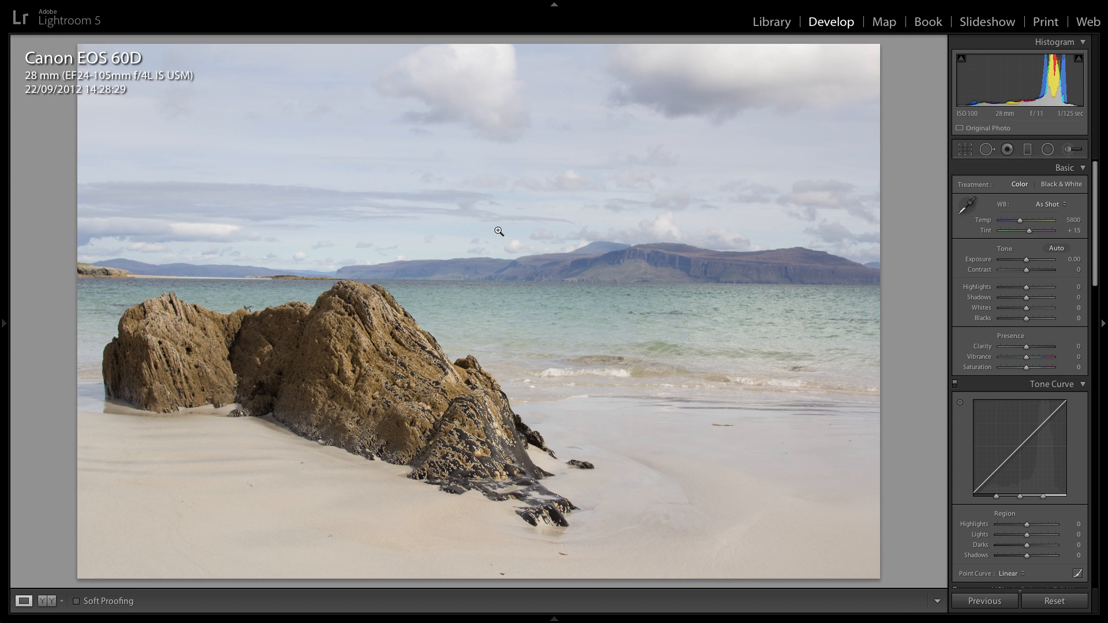
# Switch to Bing Maps in the browser and examine the area around the Isle of Mull and Iona.
pyautogui.press('super+Tab')
pyautogui.press('super+Tab')
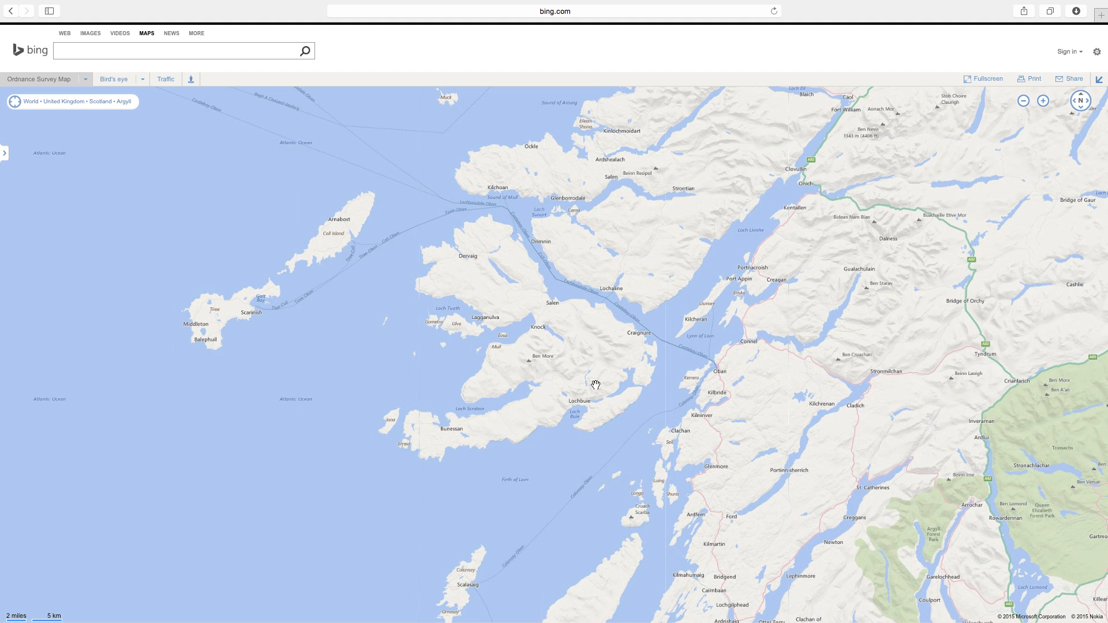
pyautogui.scroll(2, 422, 438)
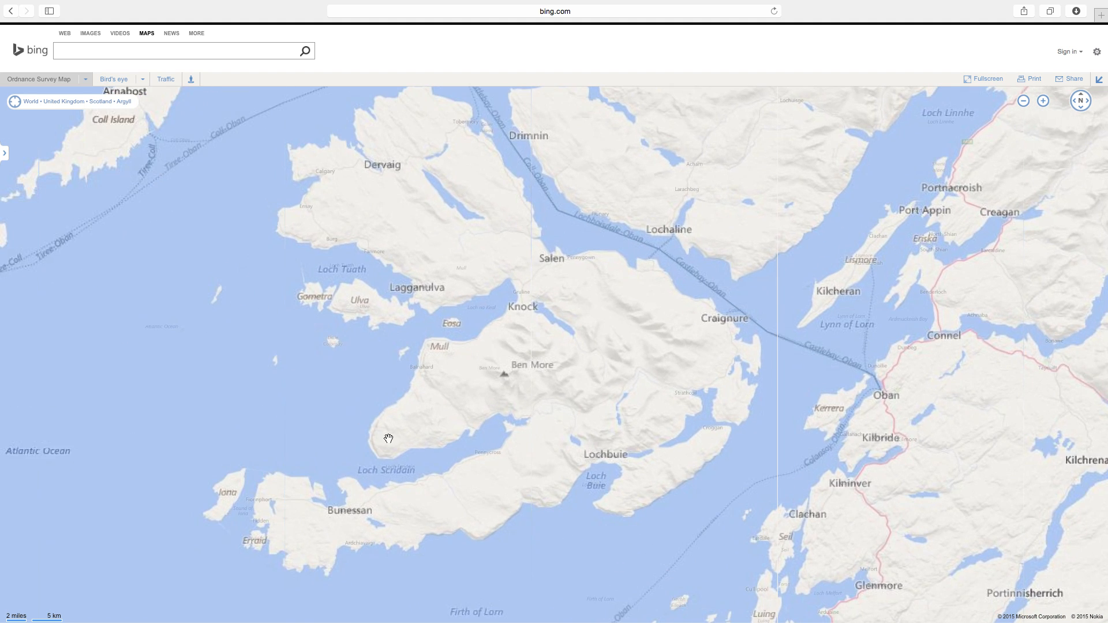
pyautogui.moveTo(240, 487); pyautogui.dragTo(392, 481)
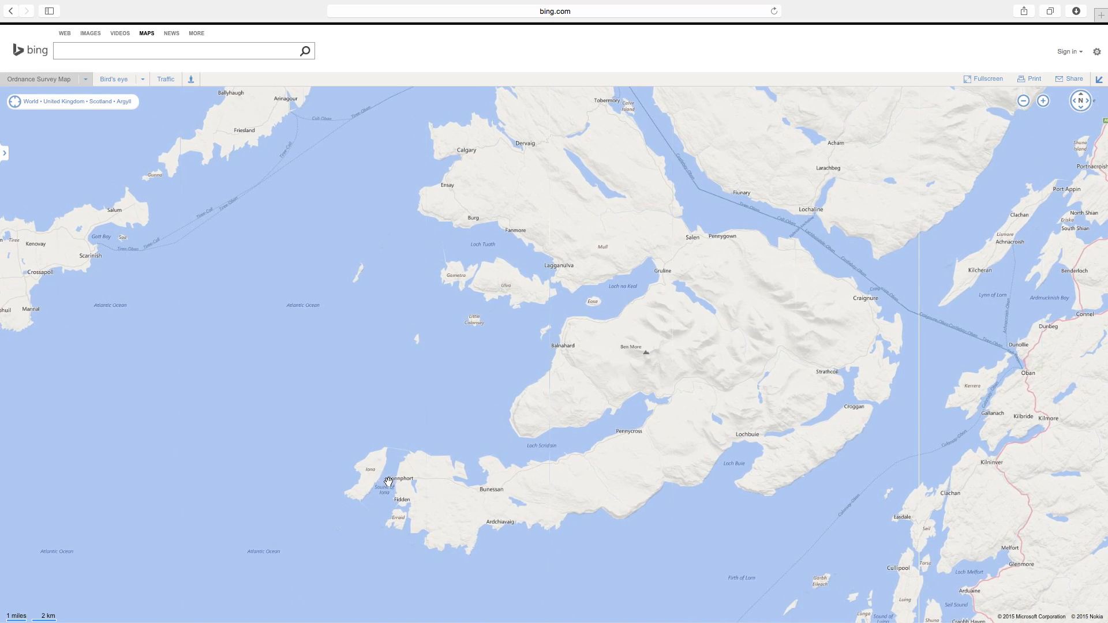
pyautogui.scroll(2, 387, 484)
pyautogui.moveTo(305, 522); pyautogui.dragTo(474, 369)
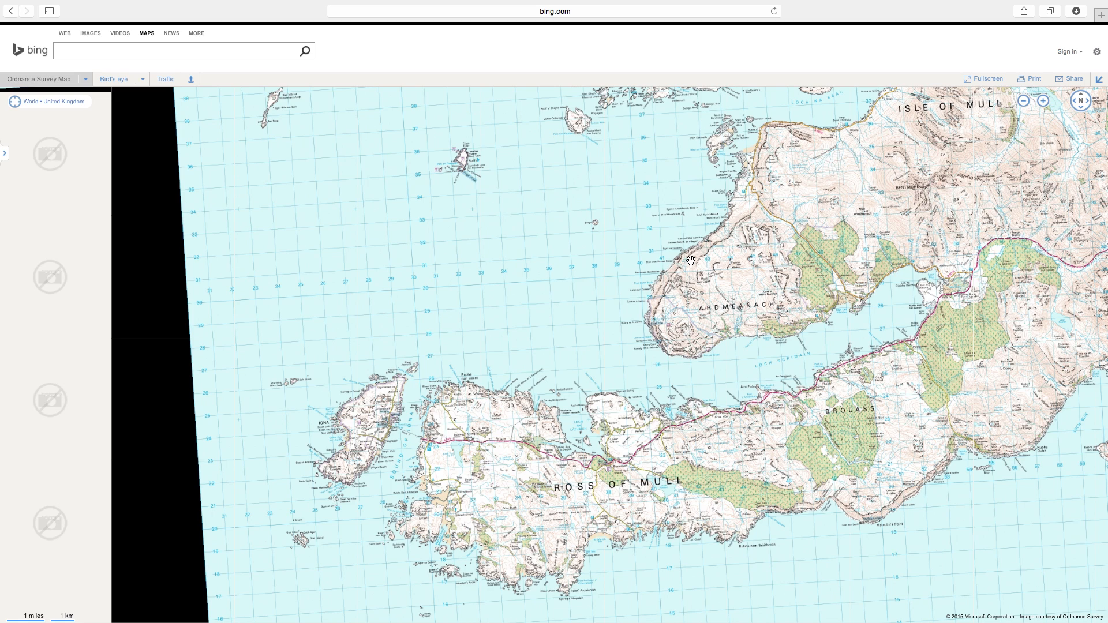
pyautogui.scroll(-2, 672, 291)
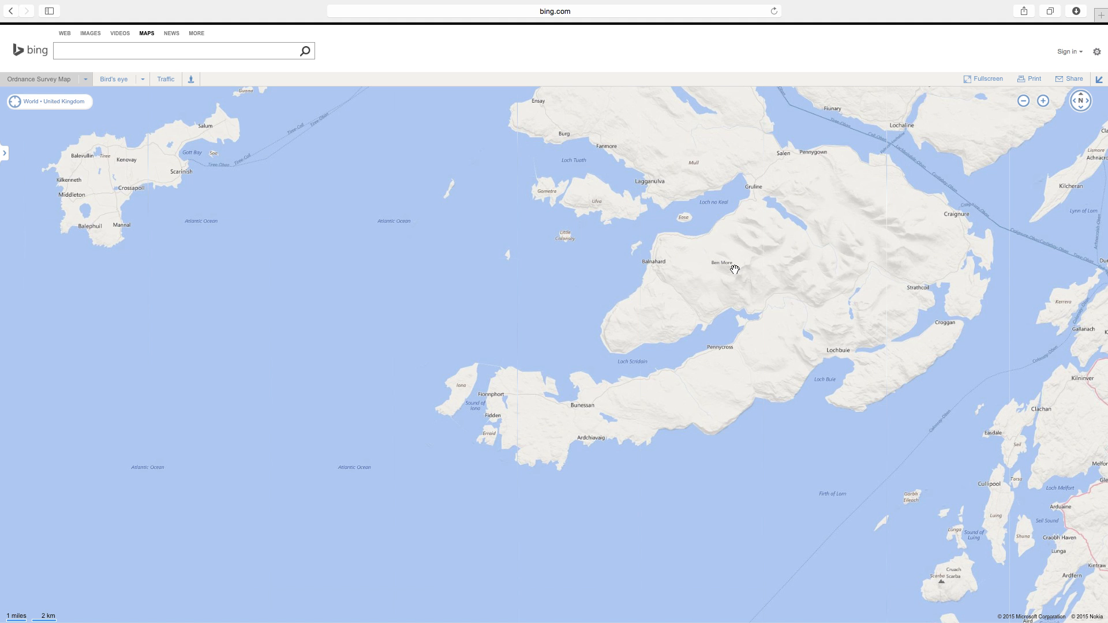
# Switch to Lightroom to view the beach photo and return to Bing Maps.
pyautogui.press('super+Tab')
pyautogui.press('super+Tab')
pyautogui.press('super+Tab')
pyautogui.press('super+Tab')
pyautogui.press('super+Tab')
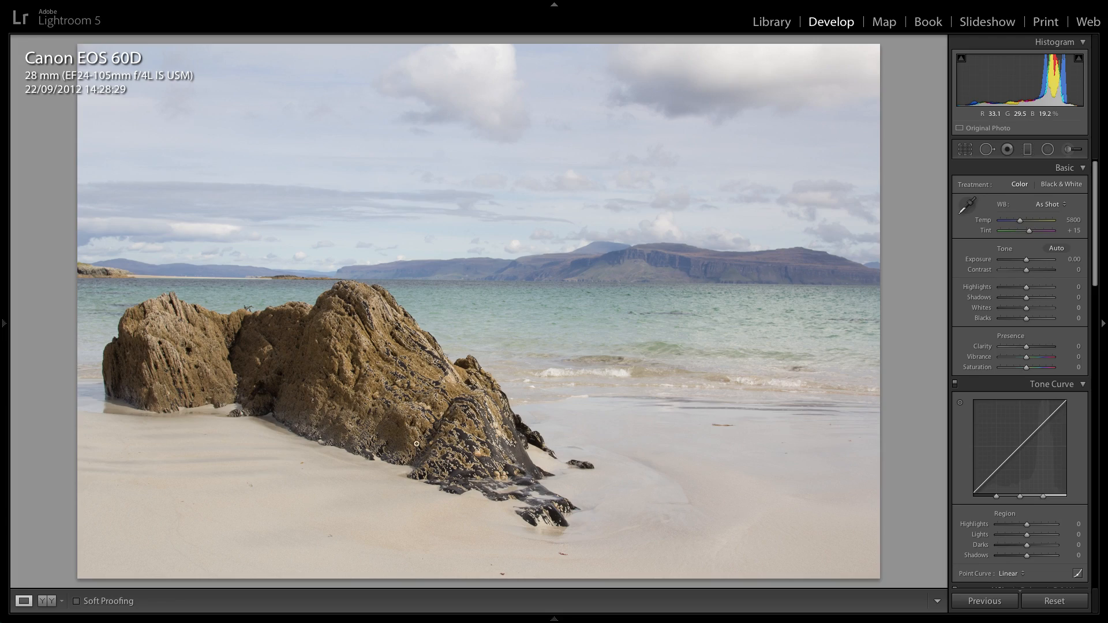
pyautogui.press('super+Tab')
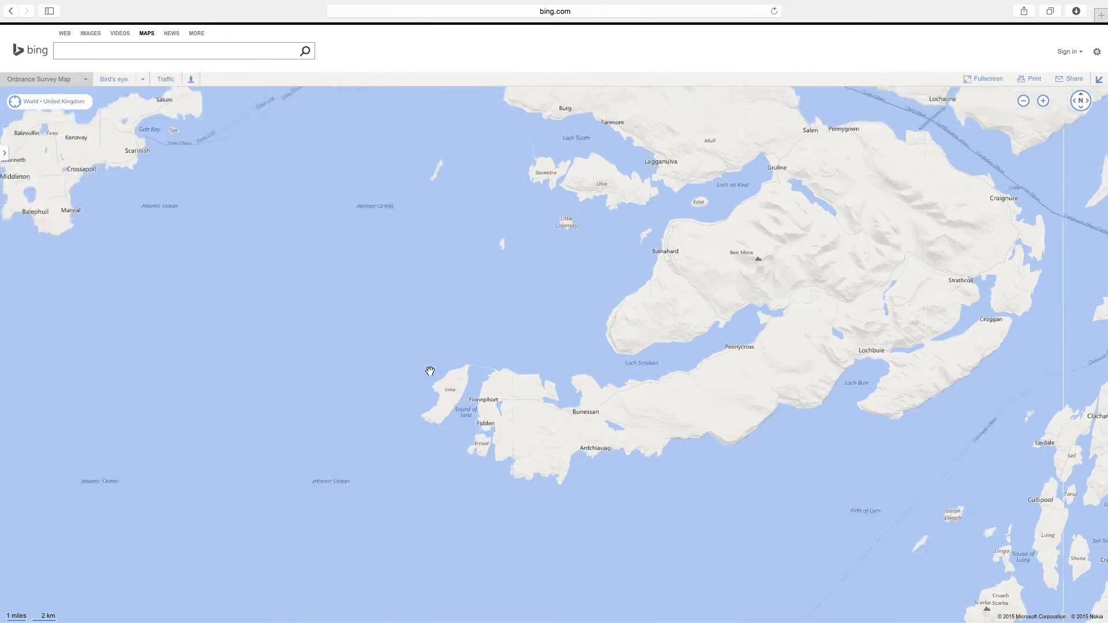
# Locate the northern tip of Iona near Tràigh Bhàn on the Ordnance Survey map.
pyautogui.scroll(2, 430, 371)
pyautogui.moveTo(430, 372); pyautogui.dragTo(484, 326)
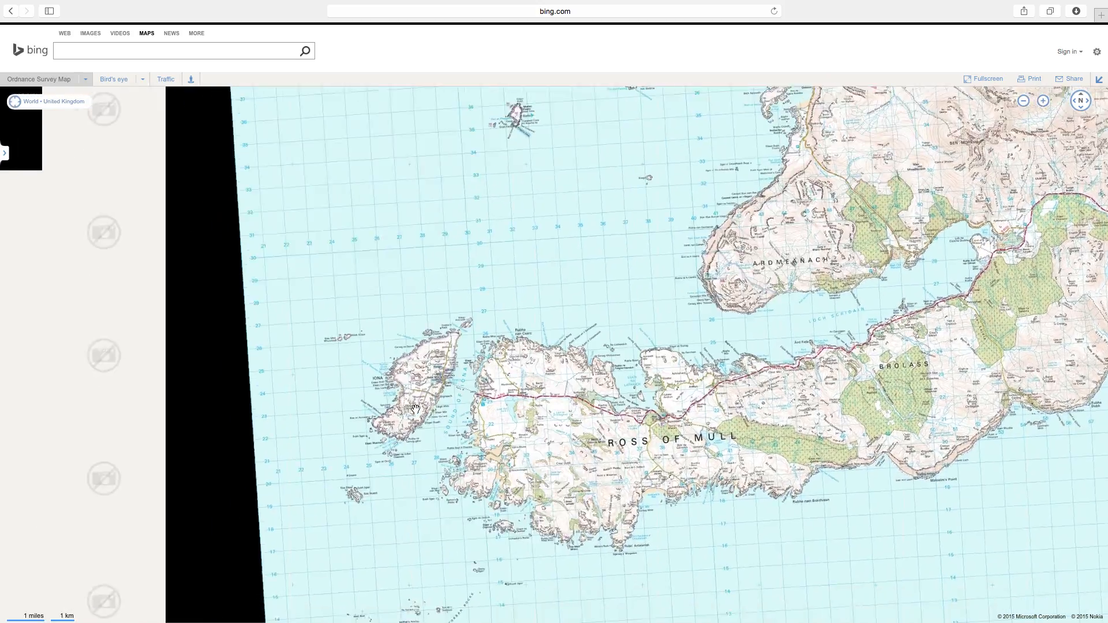
pyautogui.scroll(2, 484, 327)
pyautogui.moveTo(341, 338); pyautogui.dragTo(365, 342)
pyautogui.scroll(1, 364, 343)
pyautogui.moveTo(306, 265); pyautogui.dragTo(404, 308)
pyautogui.scroll(1, 404, 309)
pyautogui.moveTo(288, 292); pyautogui.dragTo(401, 293)
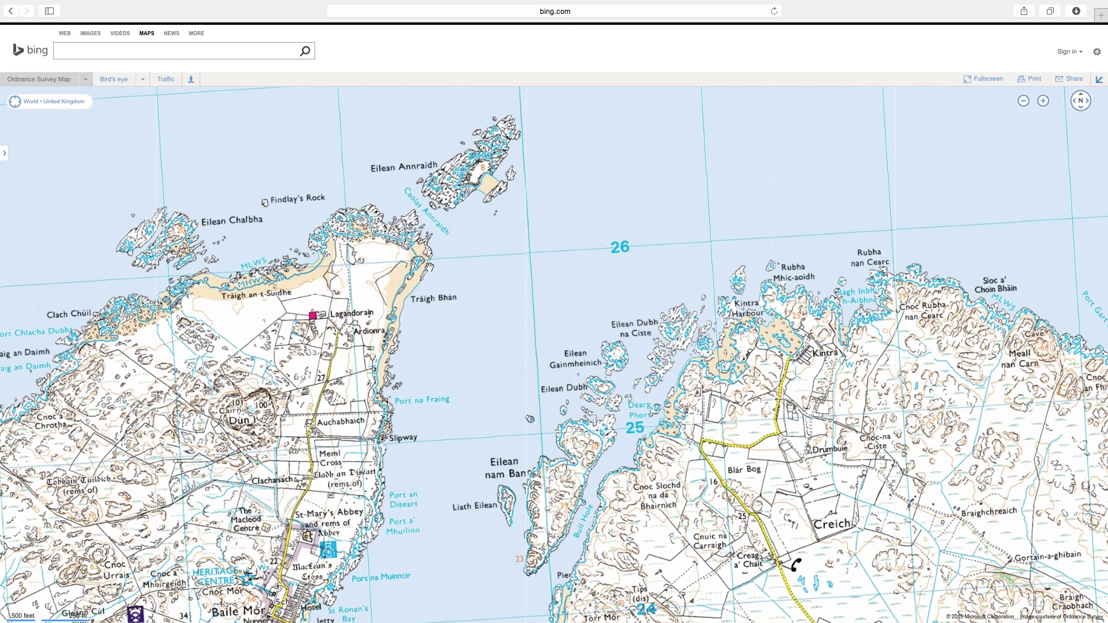
# Display the Bird's eye imagery and examine the rocky beach at Iona's northern tip.
pyautogui.click(116, 81)
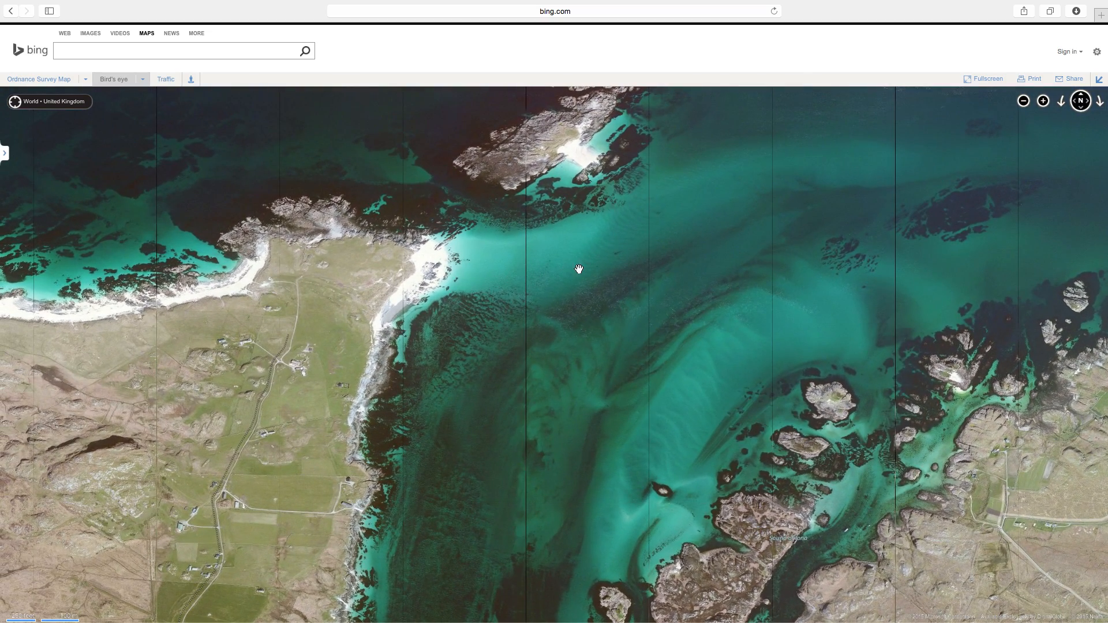
pyautogui.scroll(1, 512, 269)
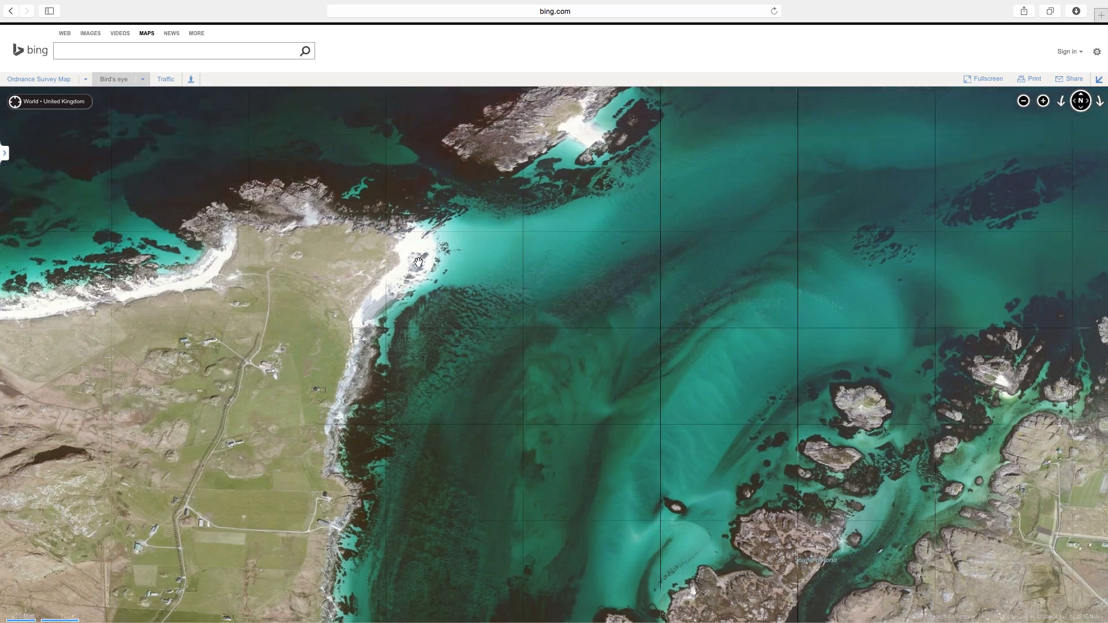
pyautogui.moveTo(323, 223); pyautogui.dragTo(428, 287)
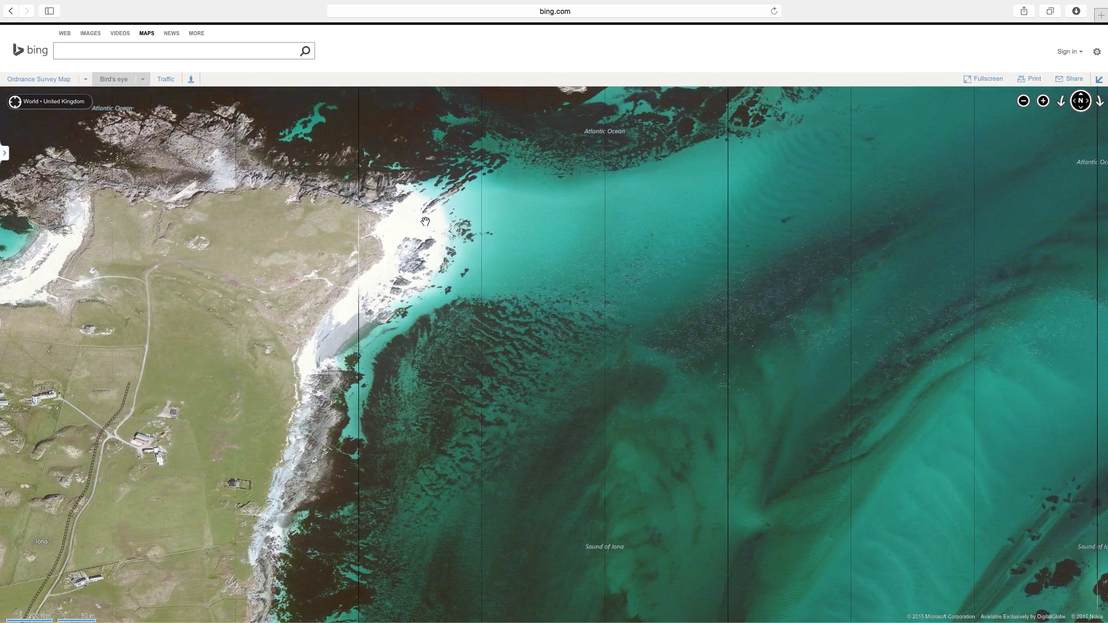
pyautogui.scroll(1, 426, 254)
pyautogui.moveTo(287, 178); pyautogui.dragTo(398, 388)
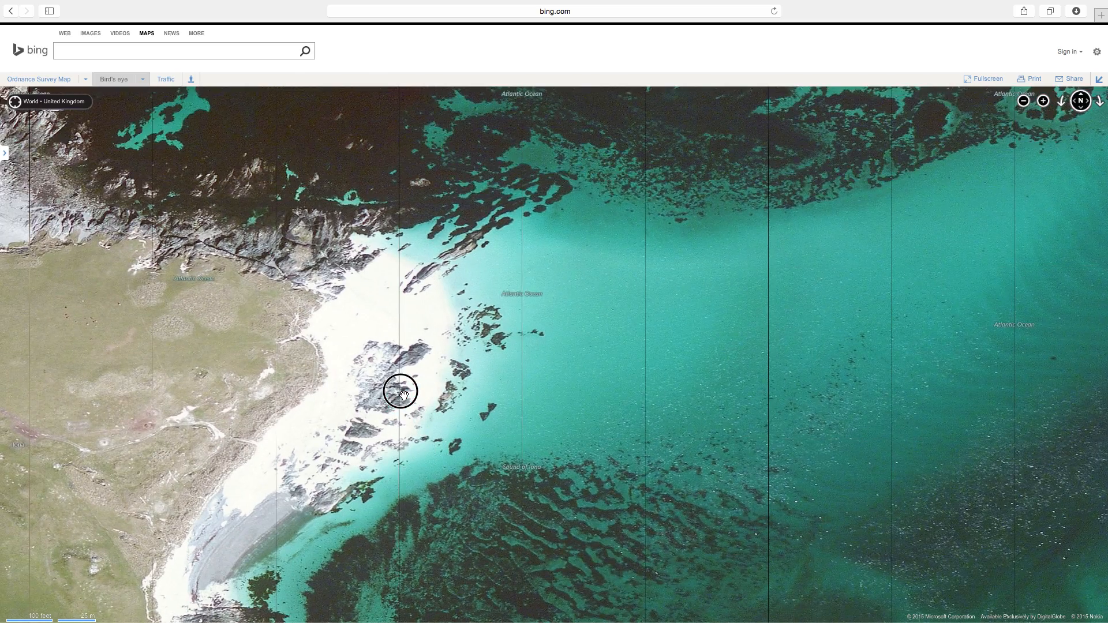
pyautogui.click(415, 295)
# Compare the rocks in the aerial beach imagery with the photo, ending in Lightroom.
pyautogui.hotkey('ctrl', 'Left')
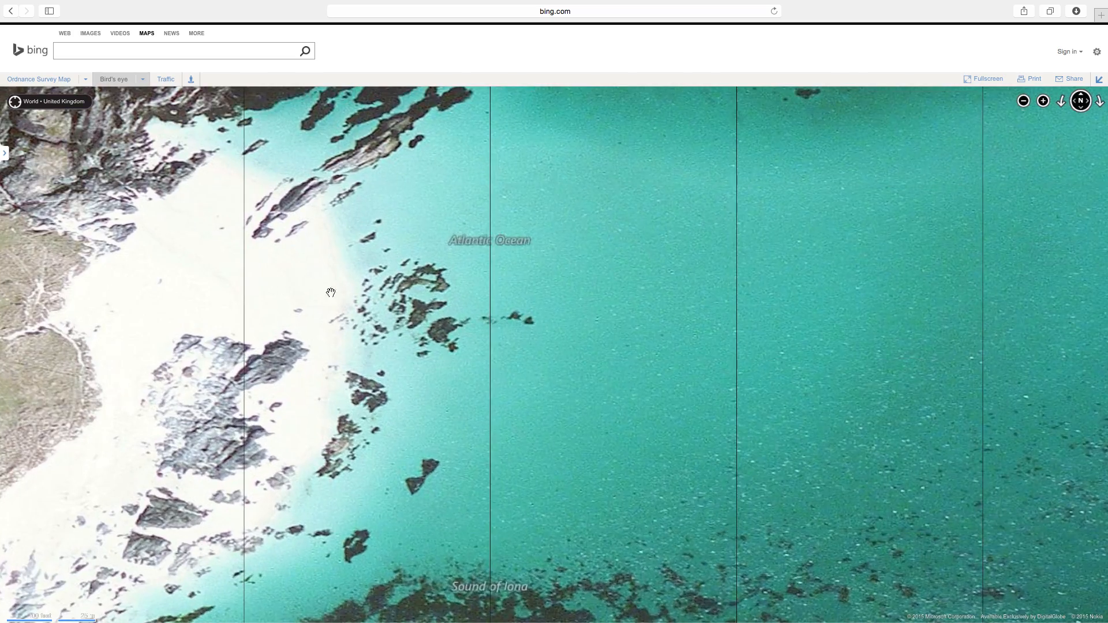
pyautogui.moveTo(264, 275); pyautogui.dragTo(331, 297)
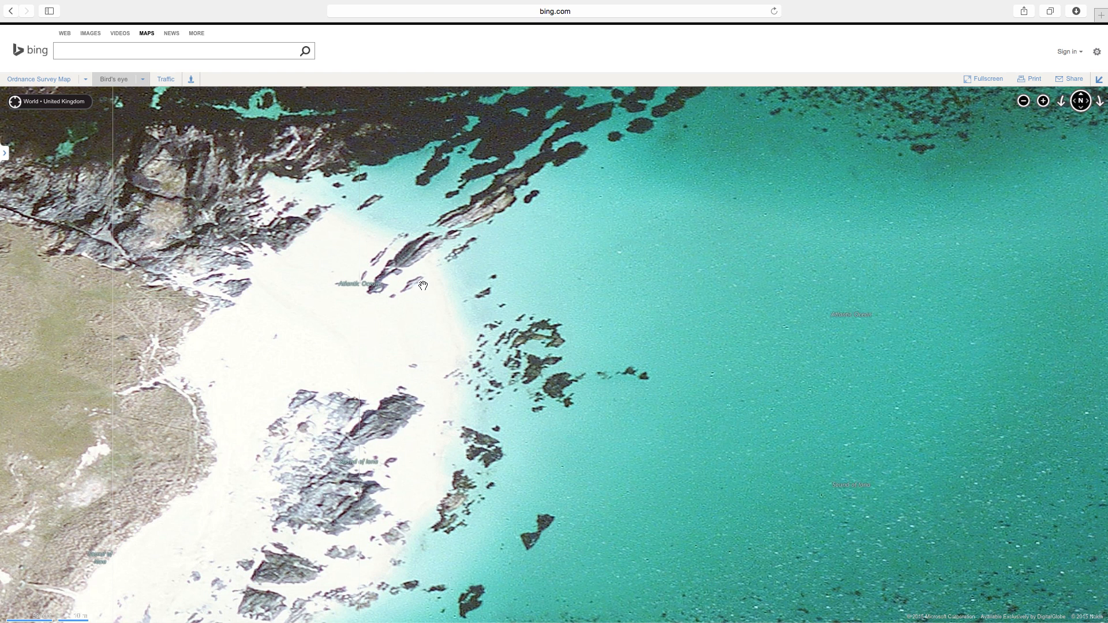
pyautogui.hotkey('ctrl', 'Left')
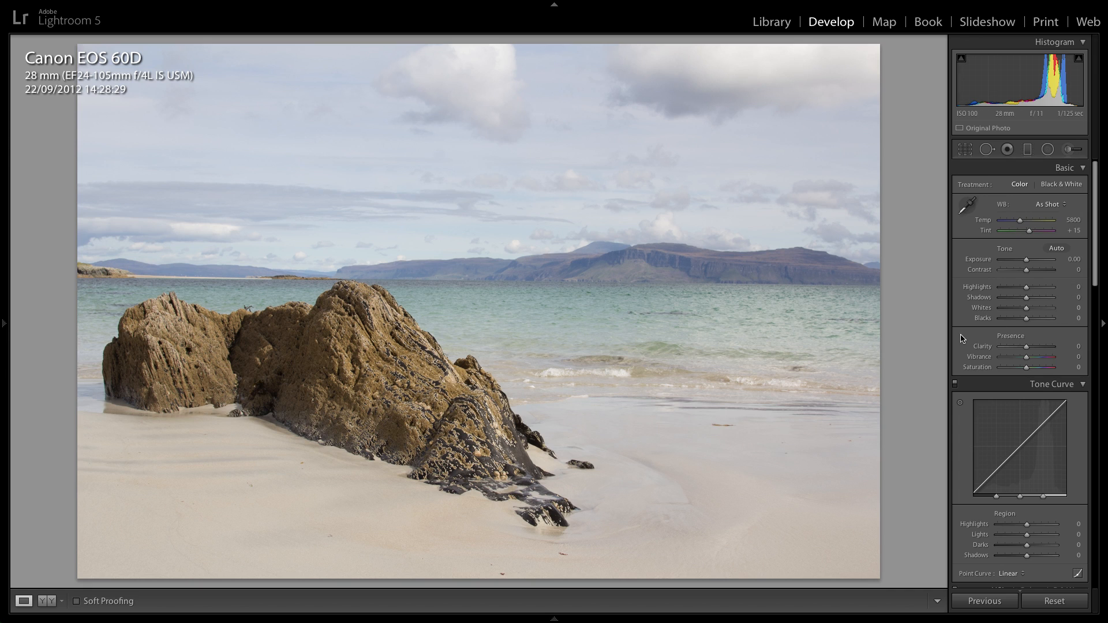
# Enable lens profile corrections for the beach photo.
pyautogui.scroll(-15, 964, 358)
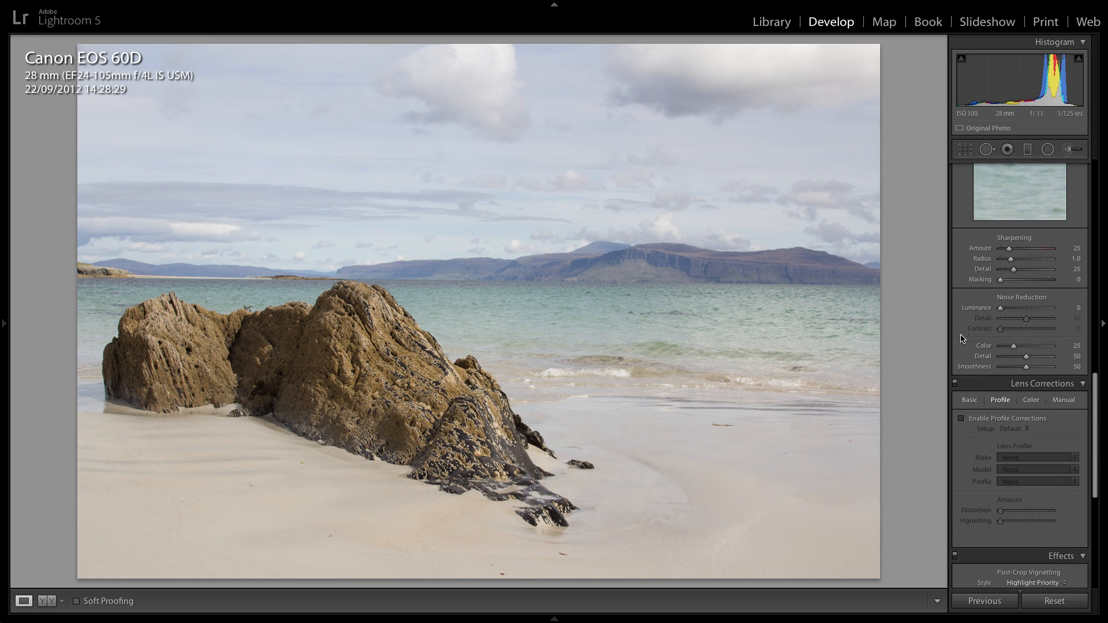
pyautogui.click(961, 403)
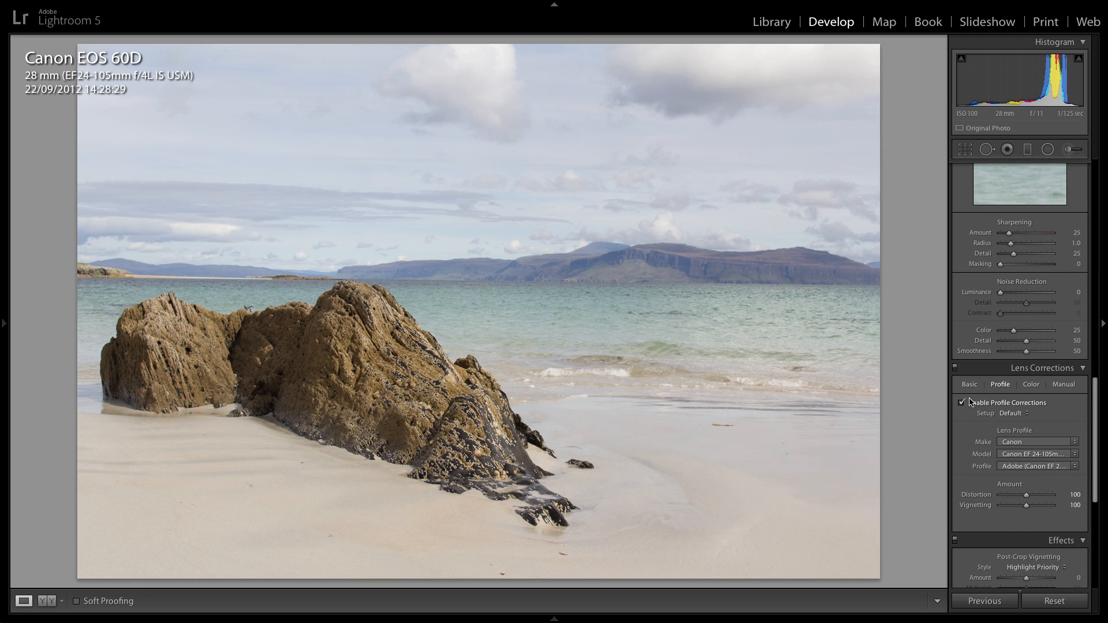
pyautogui.scroll(15, 990, 395)
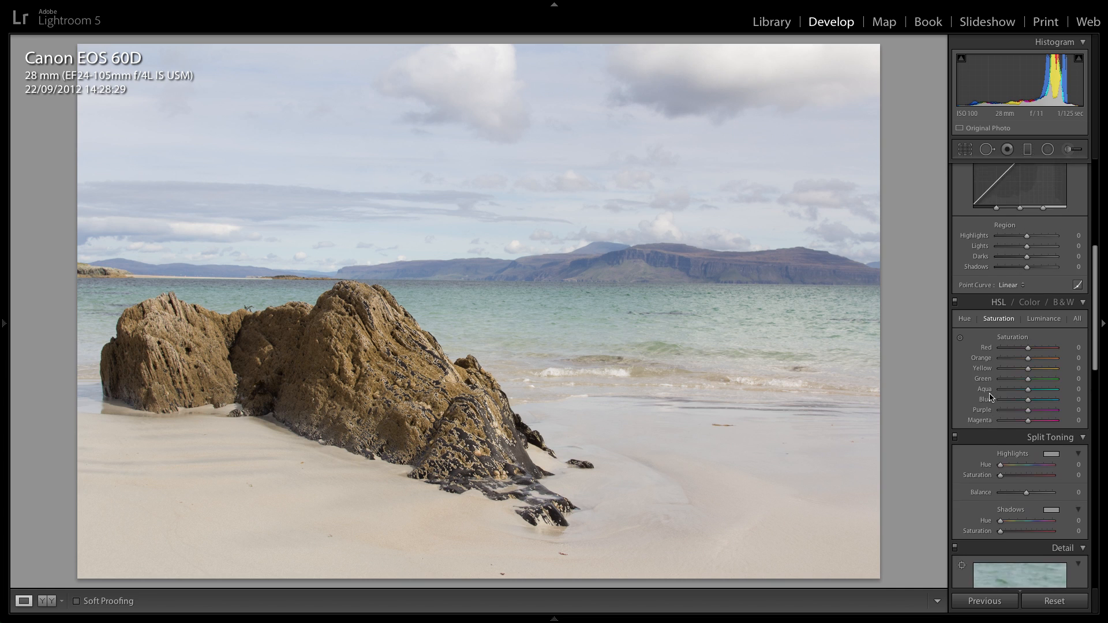
# Set the crop's straighten angle to -0.70 with the Crop & Straighten tool.
pyautogui.click(966, 151)
pyautogui.click(1074, 211)
pyautogui.press('Down')
pyautogui.press('Down')
pyautogui.press('Down')
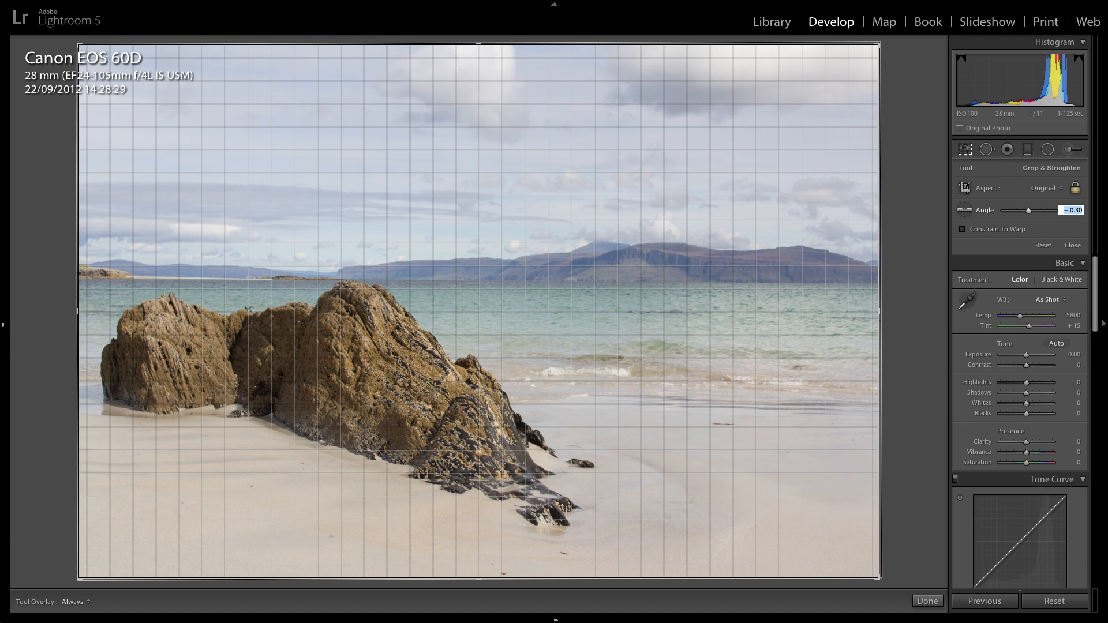
pyautogui.press('Down')
pyautogui.press('Down')
pyautogui.press('Down')
pyautogui.press('Down')
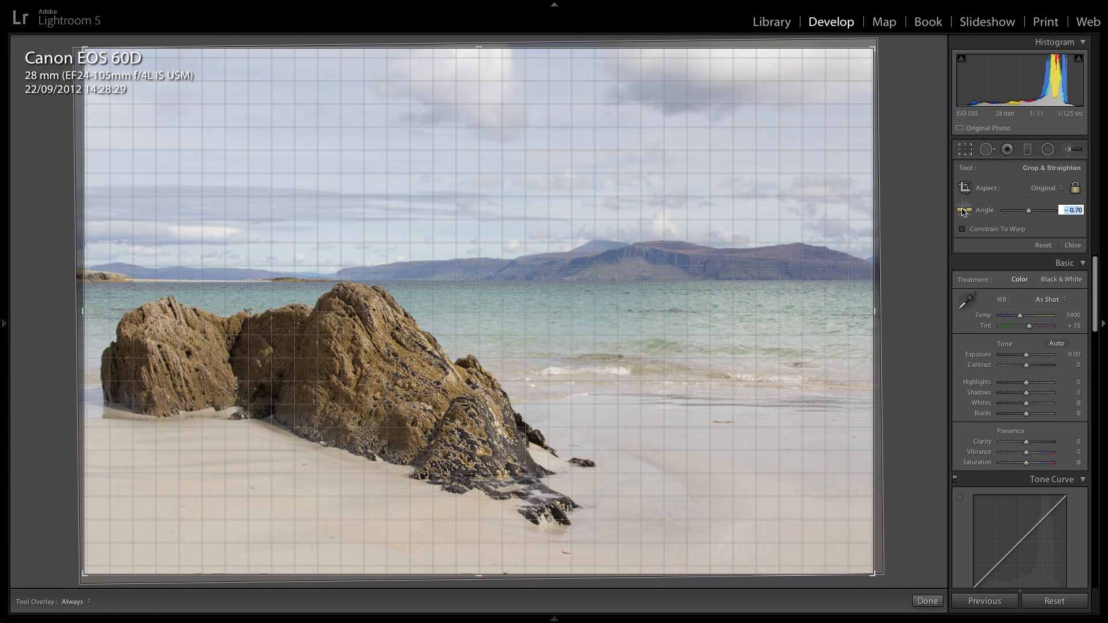
# Straighten the photo by drawing a level line along the horizon and apply the crop.
pyautogui.click(964, 212)
pyautogui.moveTo(364, 283); pyautogui.dragTo(530, 283)
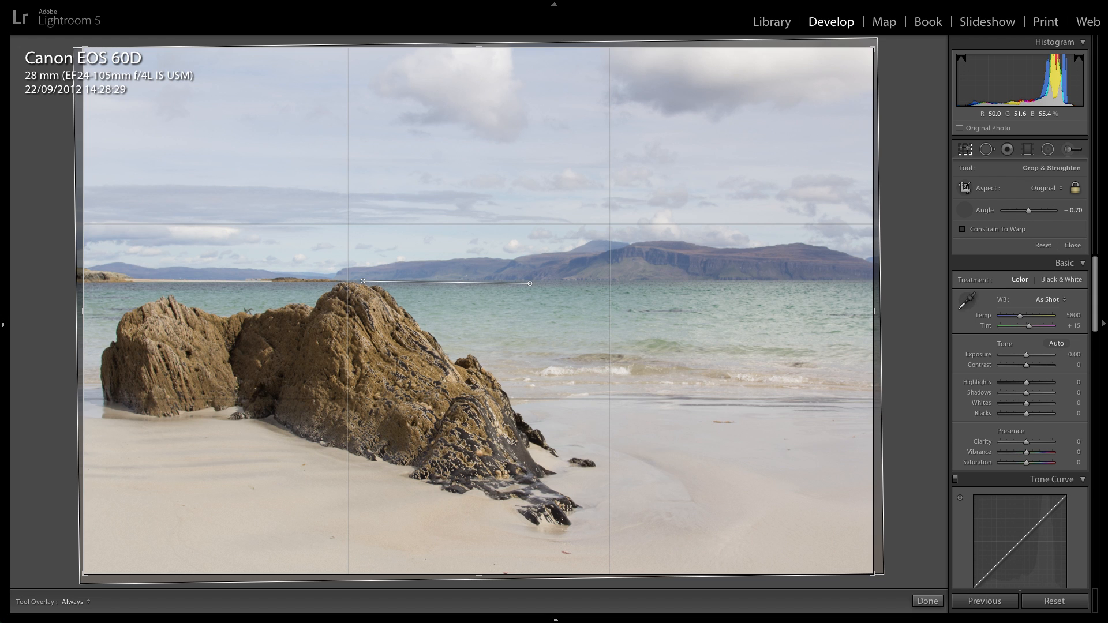
pyautogui.moveTo(530, 284); pyautogui.dragTo(530, 282)
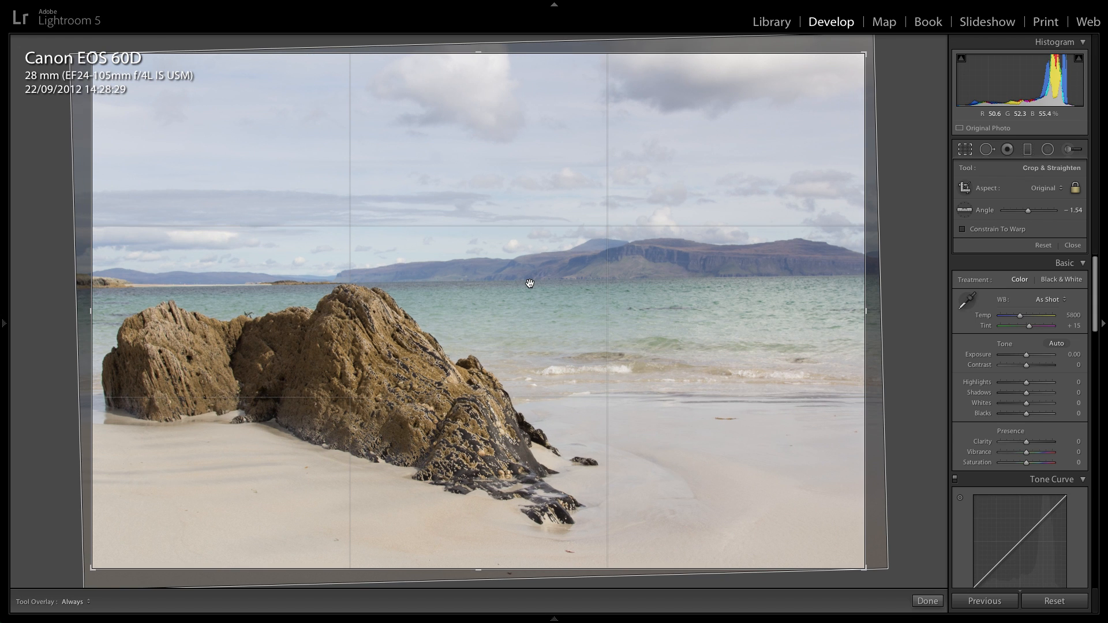
pyautogui.press('Return')
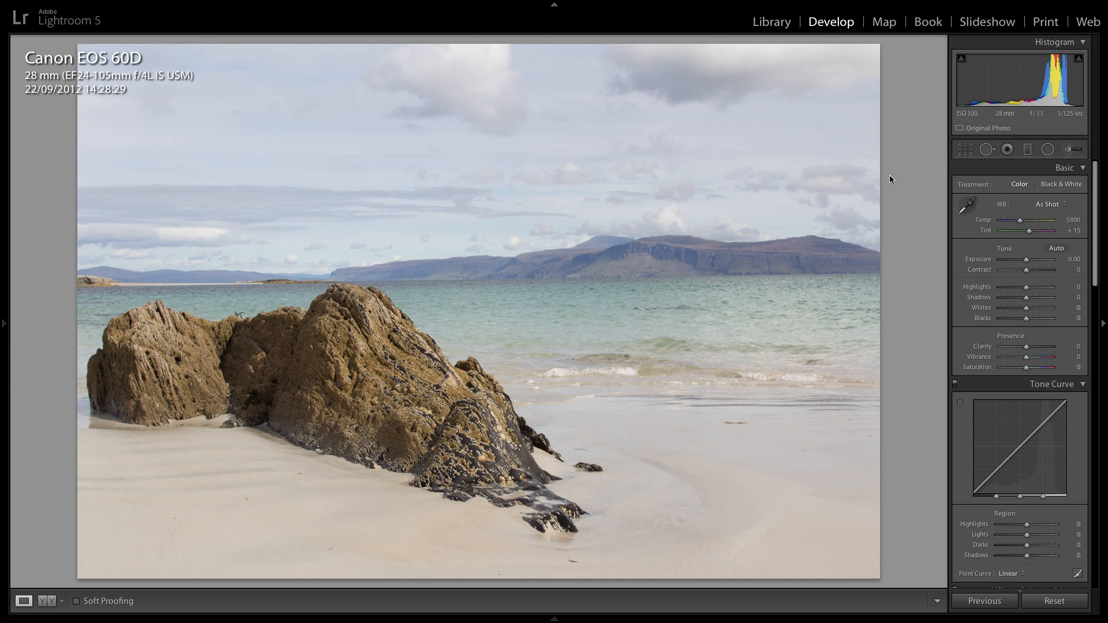
# Reopen the crop, tighten it from the upper-right corner, and set the straighten angle to -0.74.
pyautogui.click(965, 149)
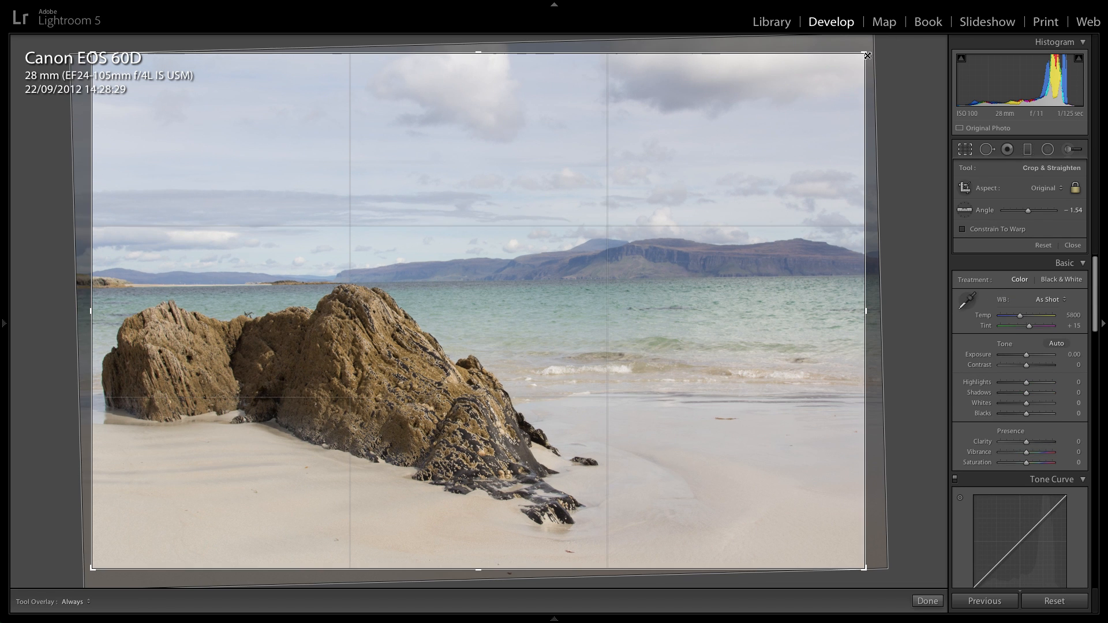
pyautogui.moveTo(869, 55); pyautogui.dragTo(827, 98)
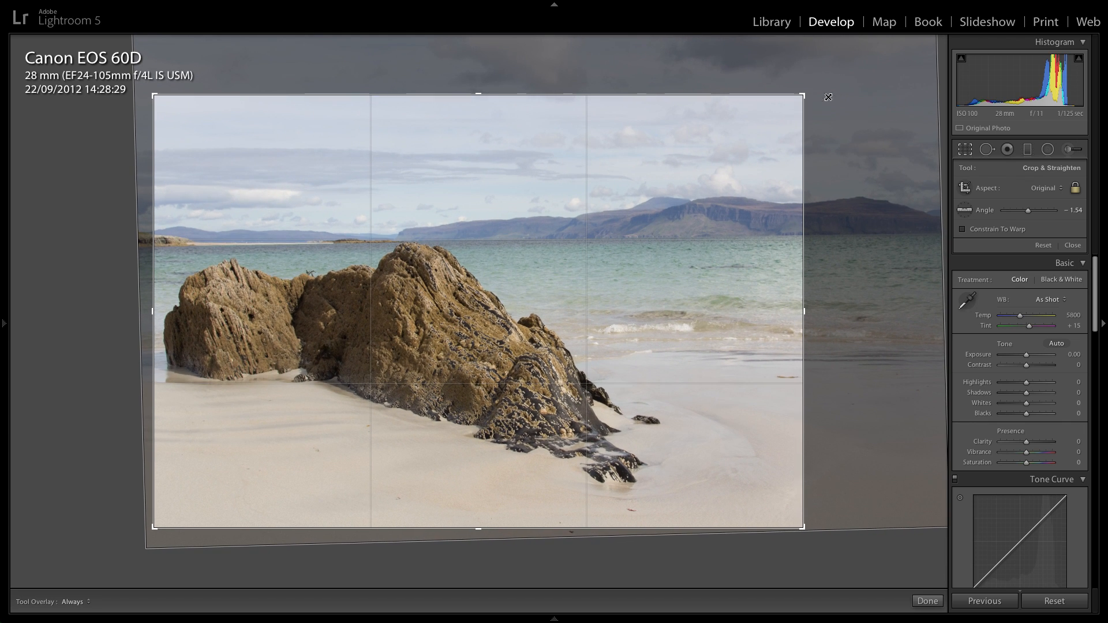
pyautogui.click(1074, 210)
pyautogui.press('Up')
pyautogui.press('Up')
pyautogui.press('Up')
pyautogui.press('Up')
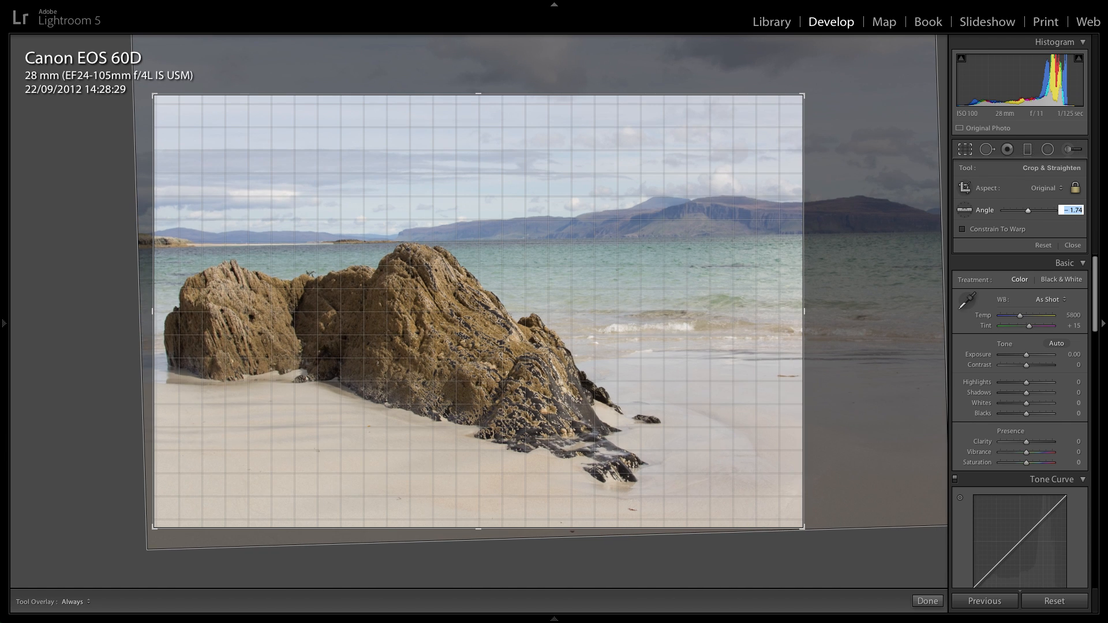
pyautogui.press('Up')
pyautogui.press('Up')
pyautogui.press('Up')
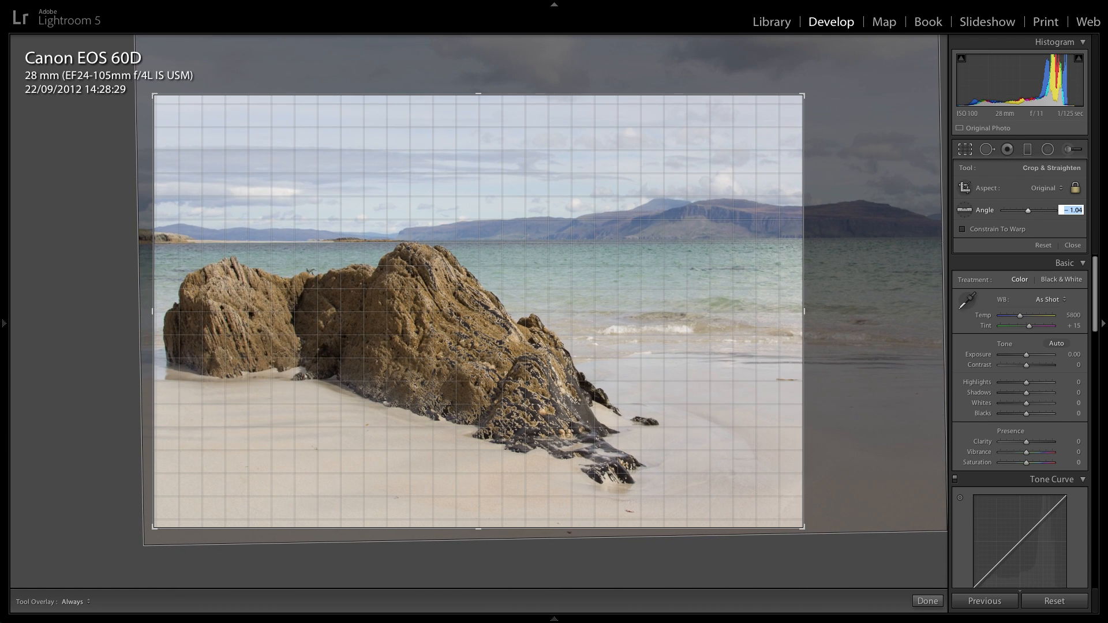
pyautogui.press('Up')
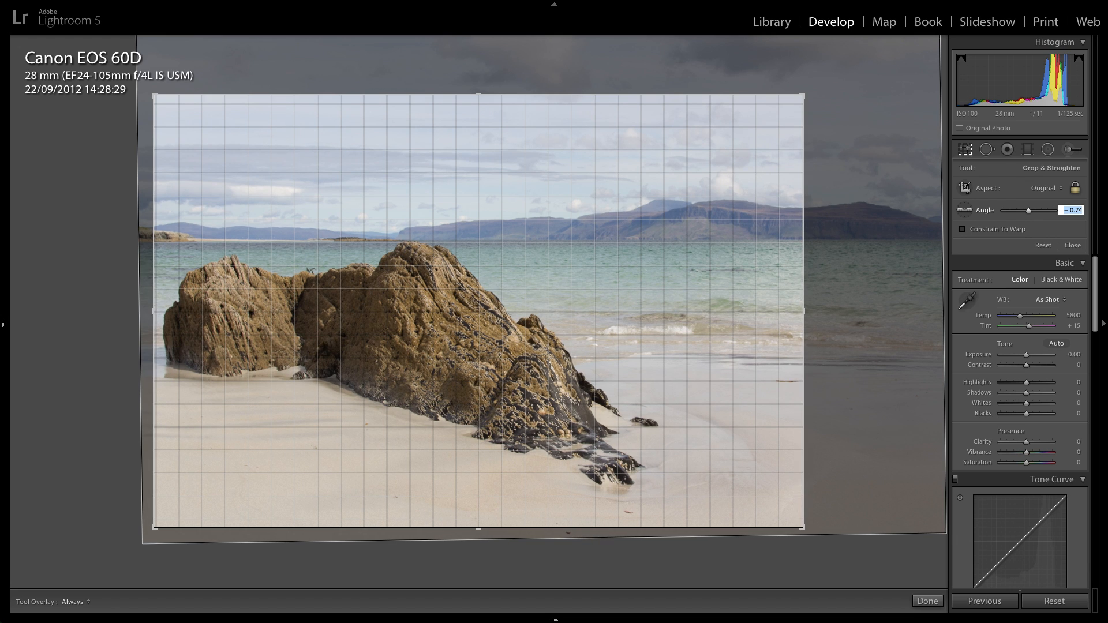
pyautogui.press('Return')
# Enlarge the crop to nearly the full frame, reposition the photo slightly within it, and apply the crop.
pyautogui.moveTo(808, 97); pyautogui.dragTo(891, 45)
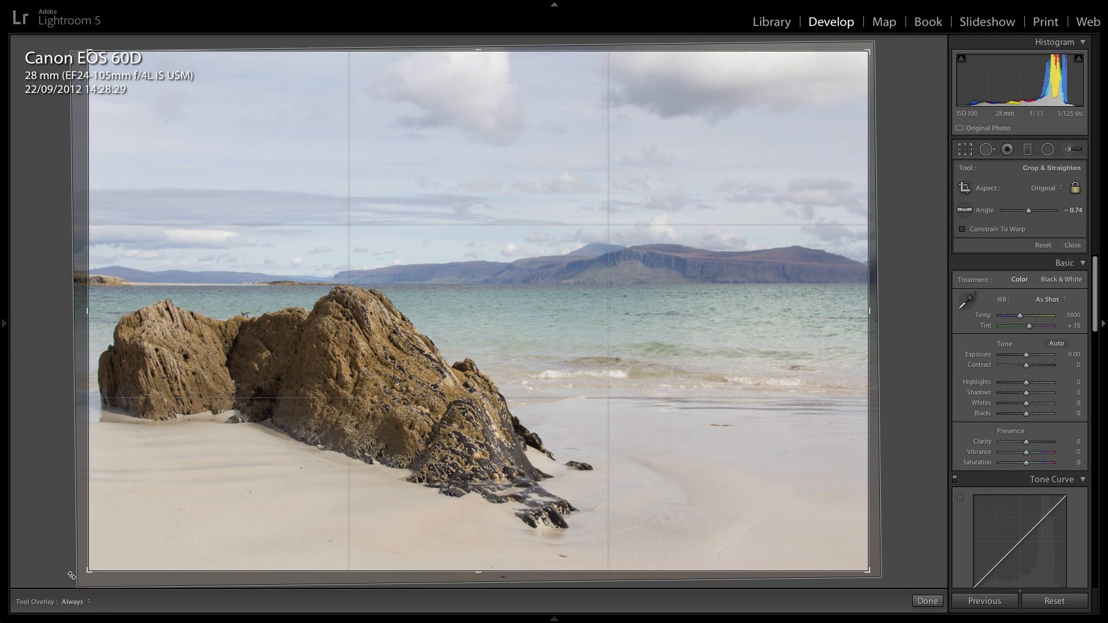
pyautogui.moveTo(134, 539); pyautogui.dragTo(141, 542)
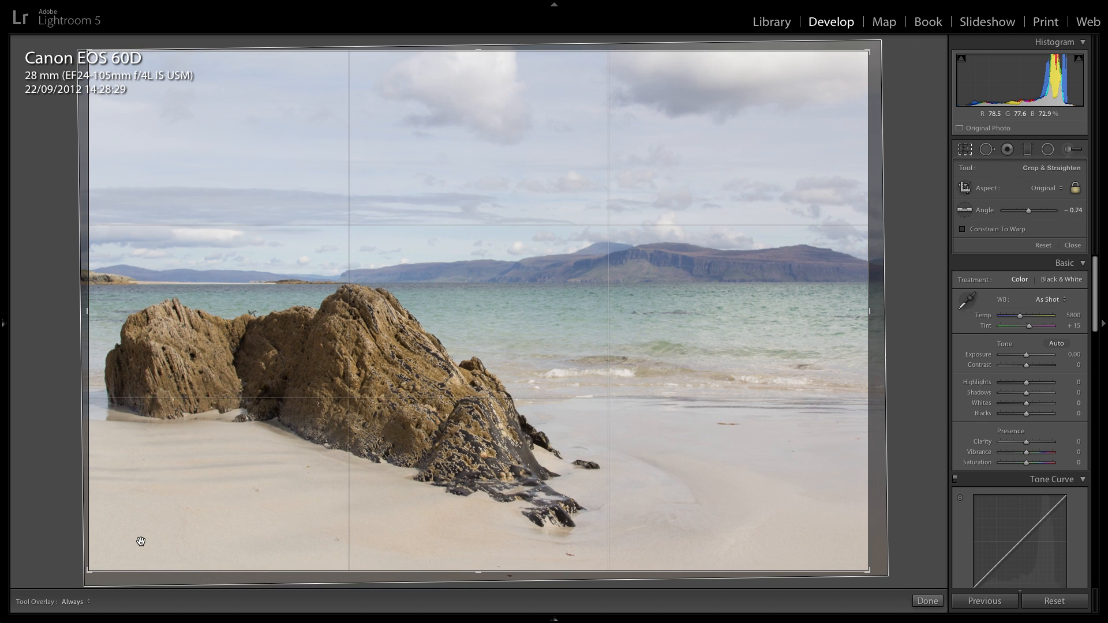
pyautogui.press('Return')
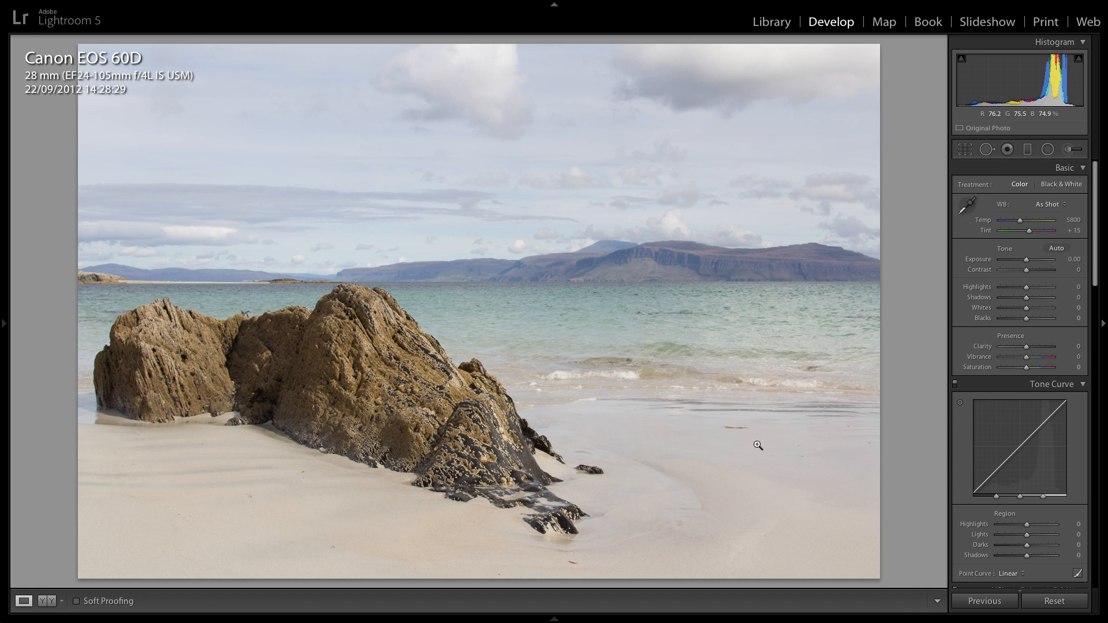
# Try a cooler white balance temperature of 4998 and restore the As Shot white balance.
pyautogui.click(1028, 222)
pyautogui.moveTo(1028, 224); pyautogui.dragTo(1016, 225)
pyautogui.click(1048, 204)
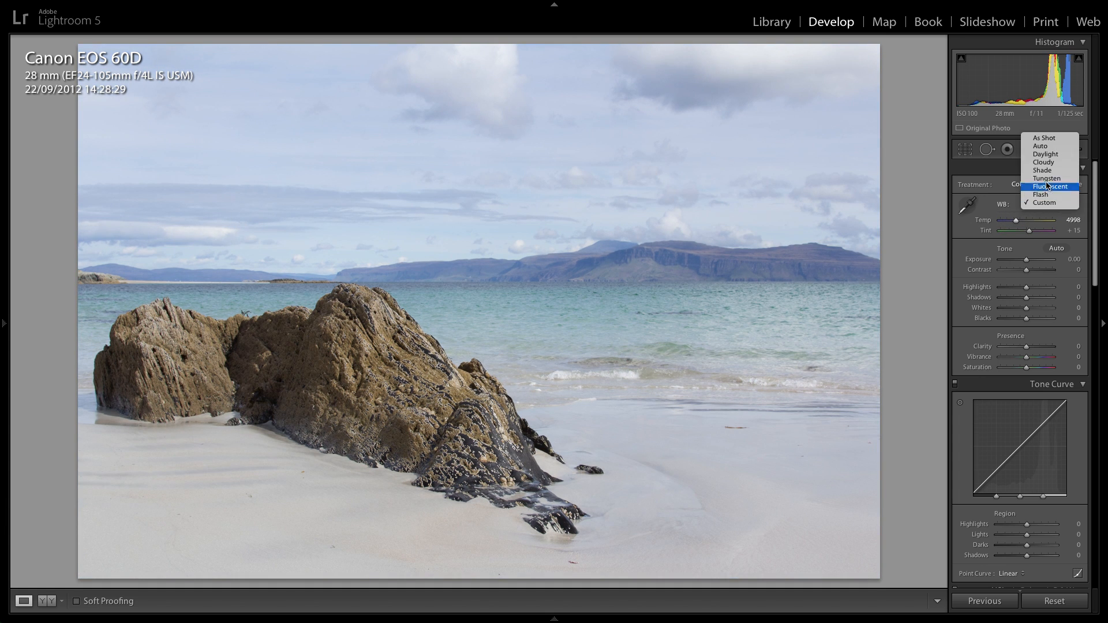
pyautogui.click(1045, 140)
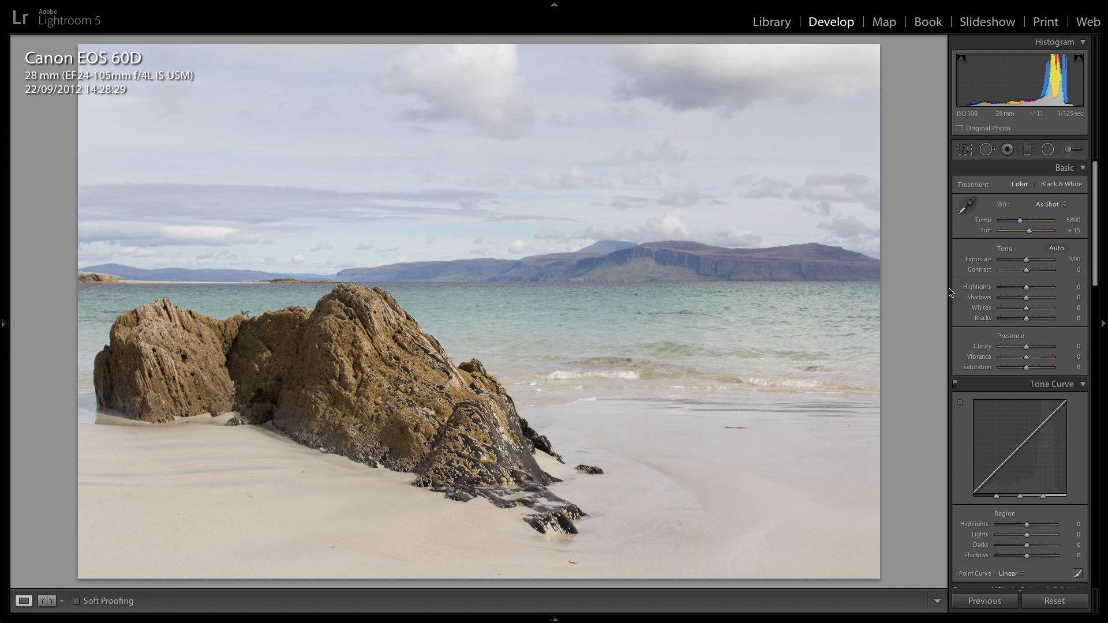
# Lower the photo's exposure to -0.30.
pyautogui.click(1072, 259)
pyautogui.press('Down')
pyautogui.press('Down')
pyautogui.press('Down')
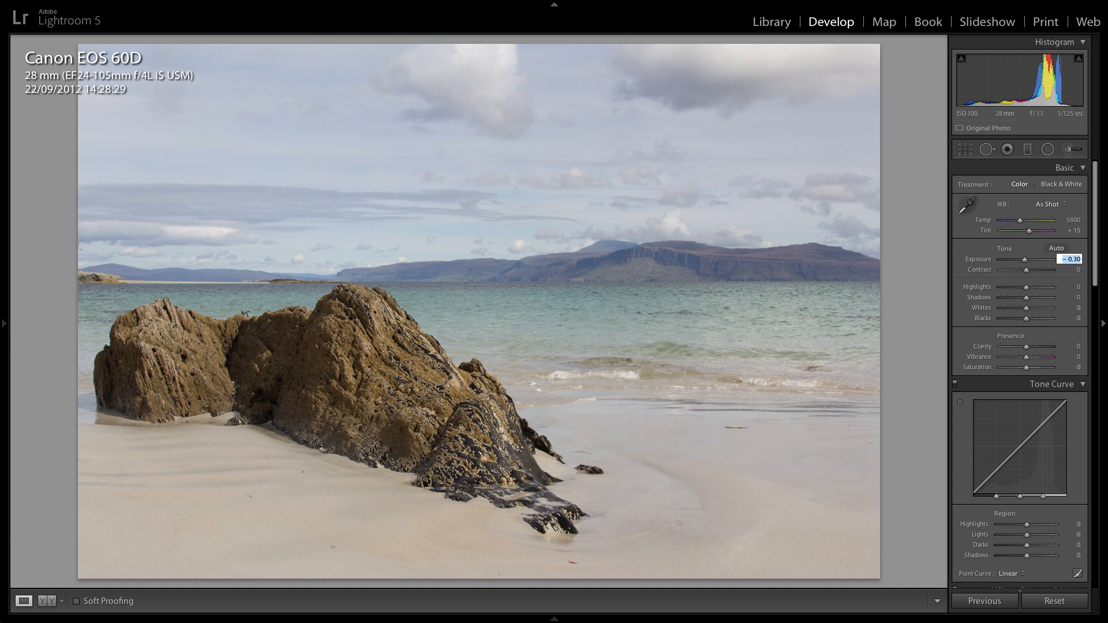
pyautogui.press('Up')
pyautogui.press('Return')
# Set the photo's contrast to +26.
pyautogui.moveTo(1031, 271); pyautogui.dragTo(1037, 273)
pyautogui.click(1071, 269)
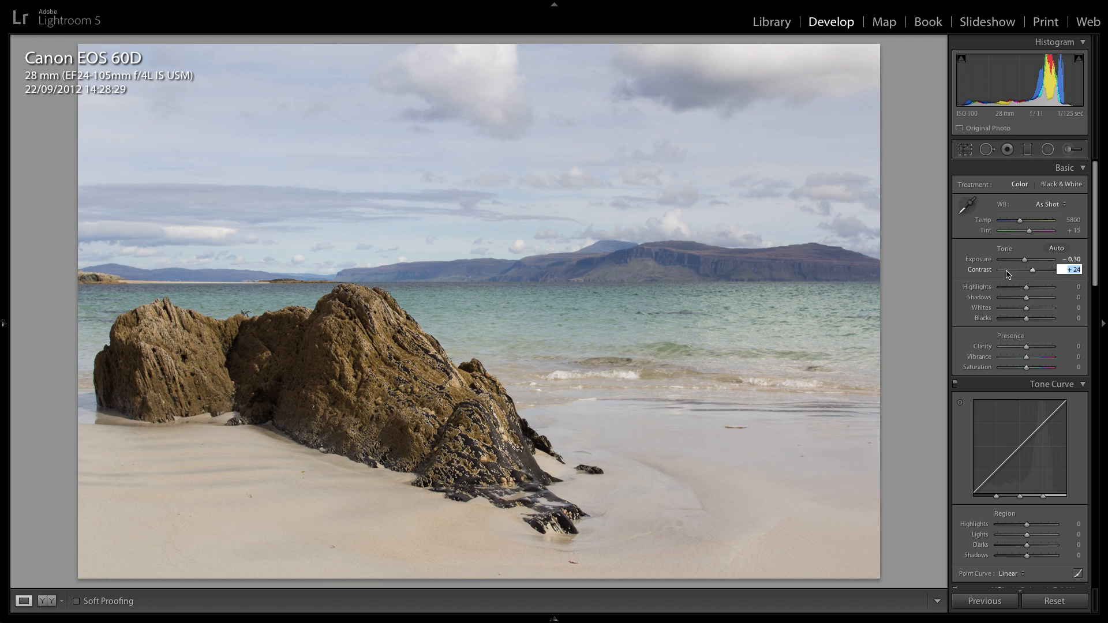
pyautogui.press('Up')
pyautogui.press('Return')
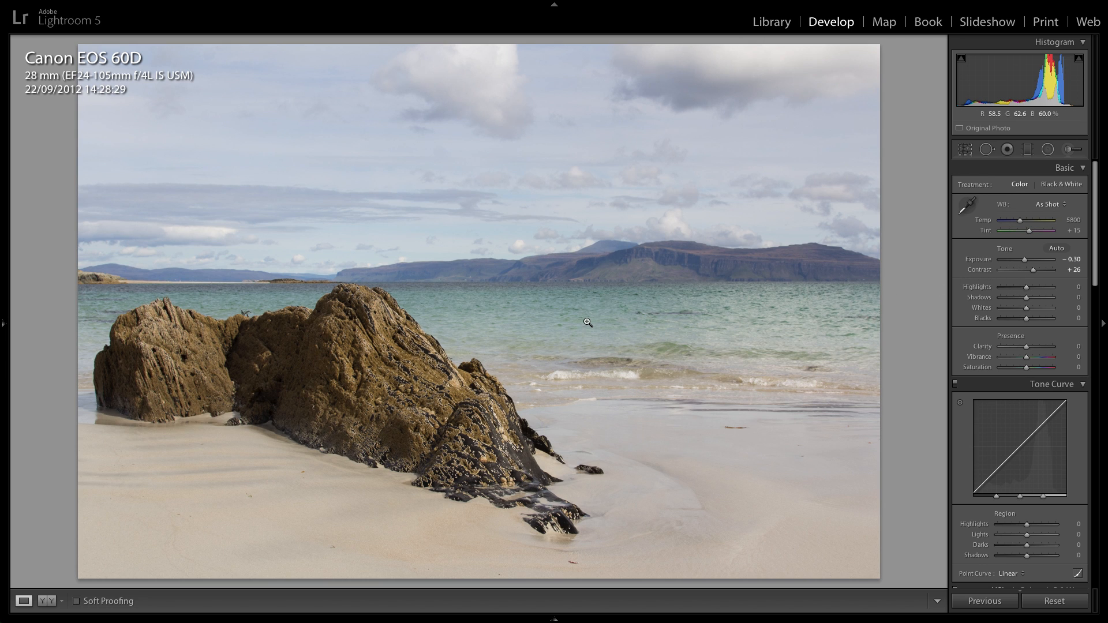
# Compare the photo before and after the exposure and contrast adjustments.
pyautogui.press('\\')
pyautogui.press('\\')
pyautogui.press('\\')
pyautogui.press('\\')
pyautogui.press('\\')
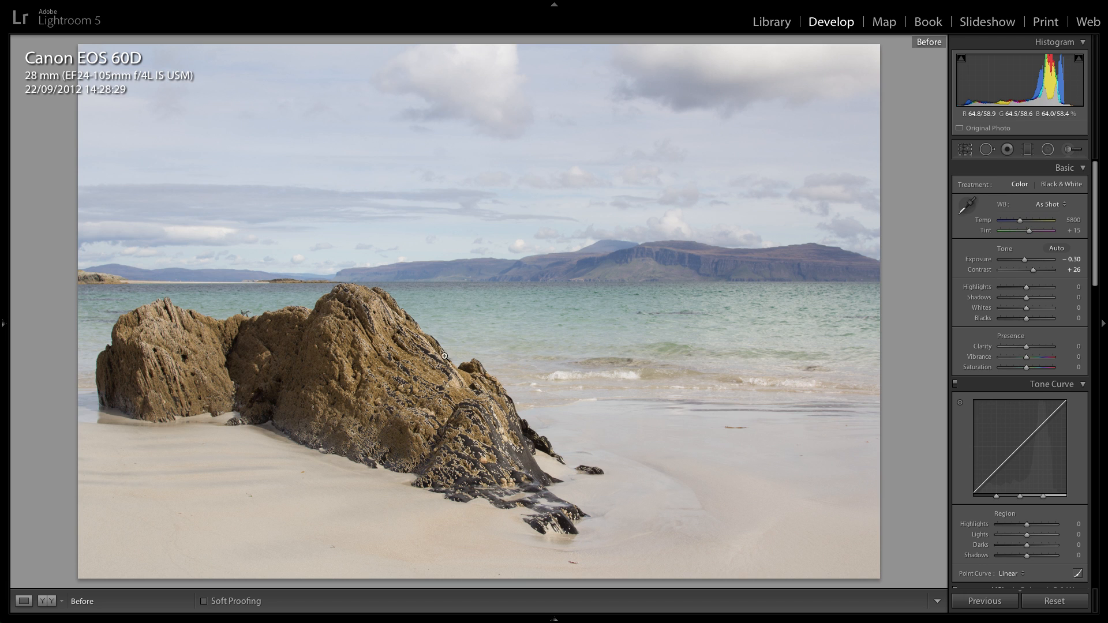
pyautogui.press('\\')
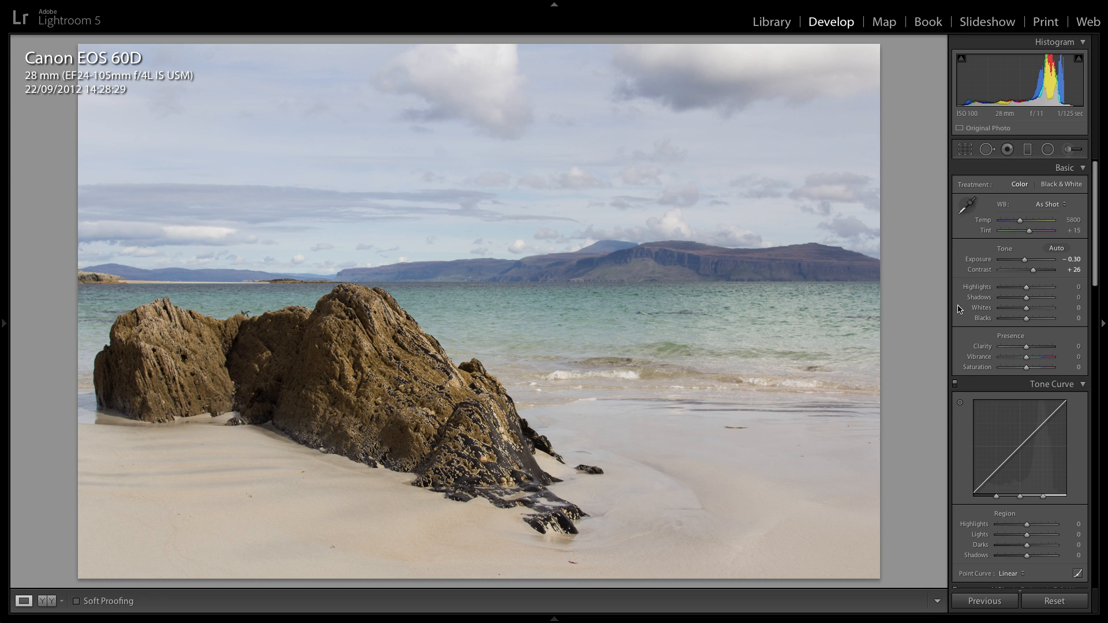
# Set Shadows to +29, Highlights to -28 and Whites to +37.
pyautogui.click(1075, 295)
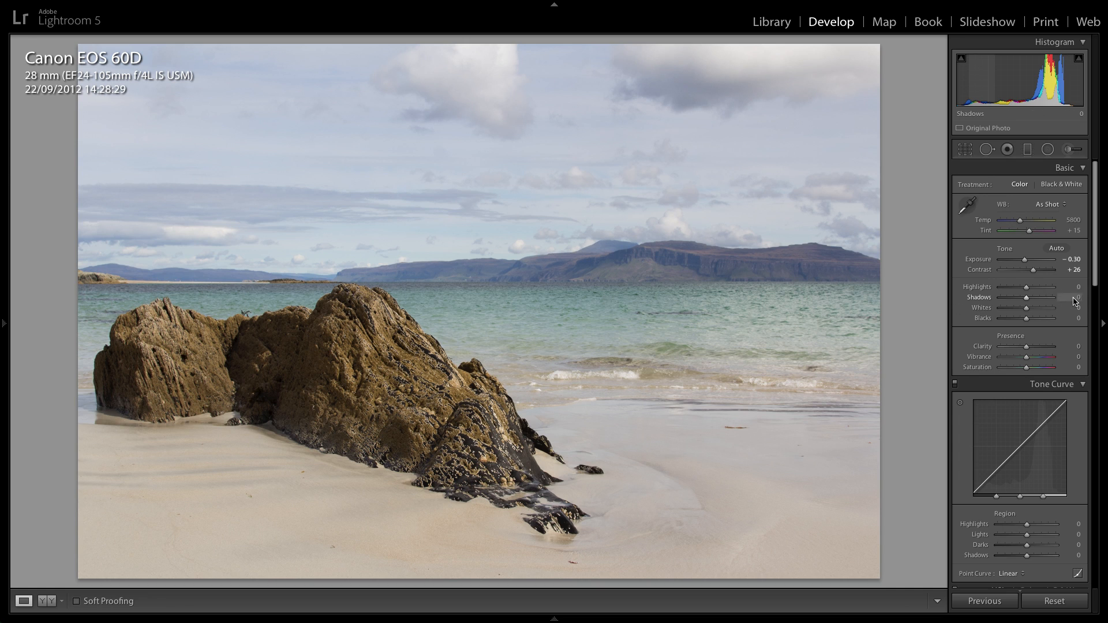
pyautogui.moveTo(1028, 304)
pyautogui.mouseDown()
pyautogui.moveTo(1016, 301)
pyautogui.moveTo(1037, 300)
pyautogui.mouseUp()
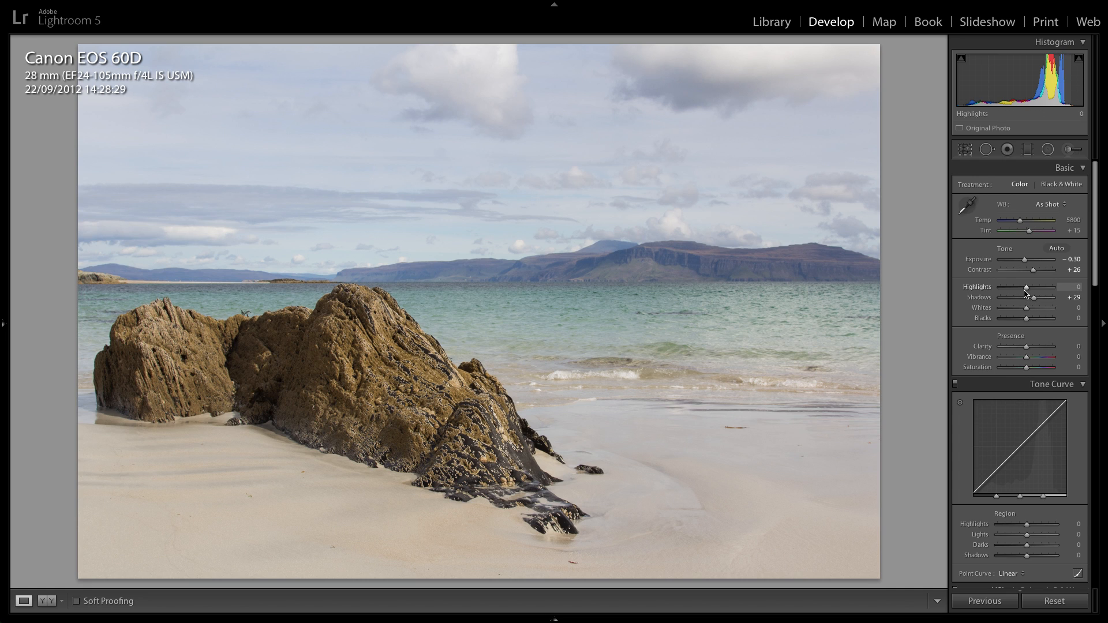
pyautogui.moveTo(1026, 293); pyautogui.dragTo(1017, 293)
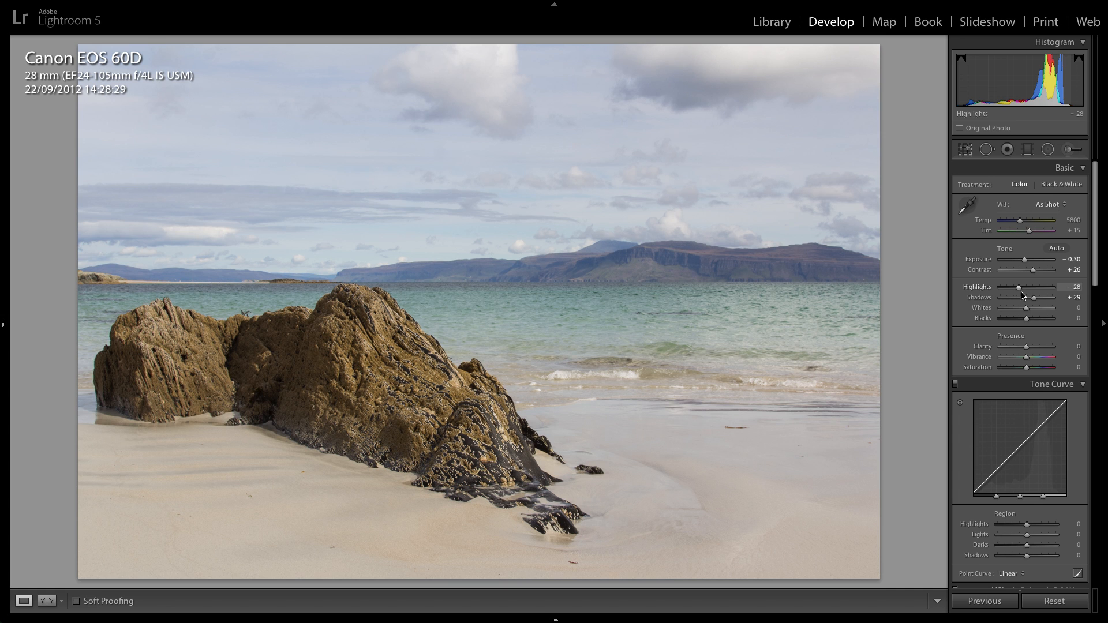
pyautogui.moveTo(1027, 312); pyautogui.dragTo(1036, 312)
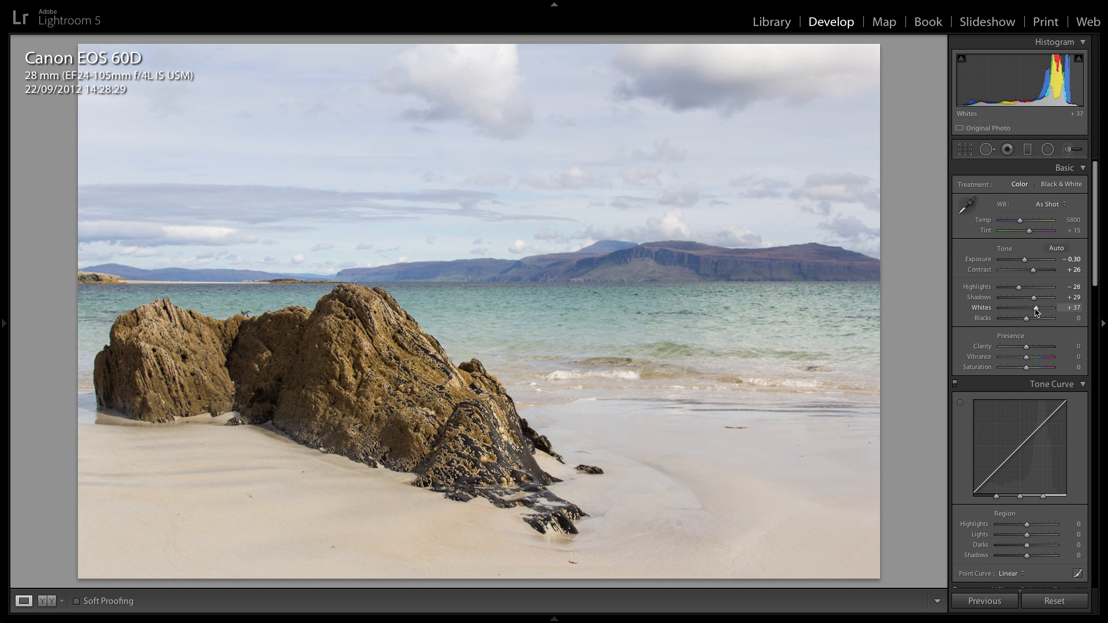
# Compare the original photo with the version that has adjusted highlights, shadows and whites.
pyautogui.press('\\')
pyautogui.press('\\')
pyautogui.press('\\')
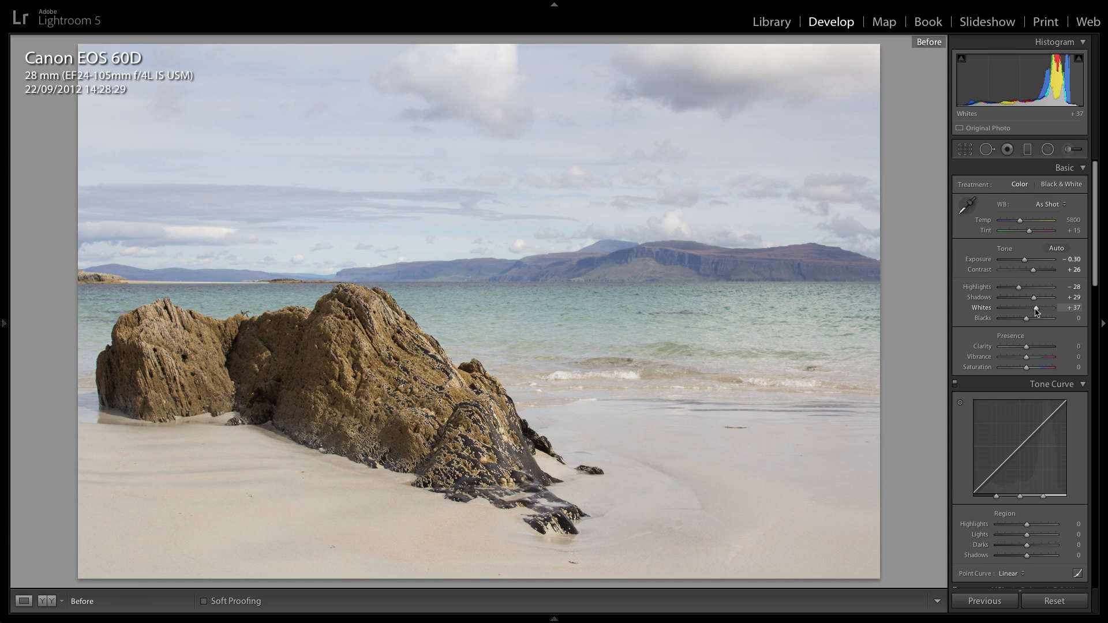
pyautogui.press('\\')
pyautogui.press('\\')
pyautogui.press('\\')
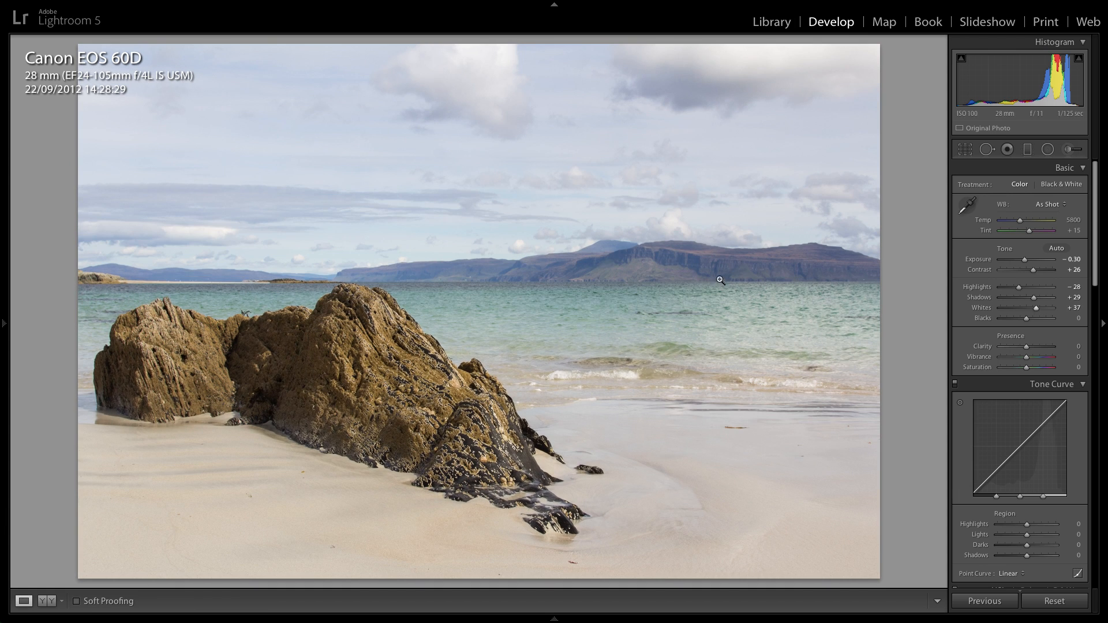
pyautogui.press('\\')
pyautogui.press('\\')
pyautogui.press('\\')
pyautogui.press('\\')
# Try raising Blacks, reset it to 0, and set Clarity to +24.
pyautogui.moveTo(1027, 321)
pyautogui.mouseDown()
pyautogui.moveTo(1015, 321)
pyautogui.moveTo(1034, 321)
pyautogui.mouseUp()
pyautogui.doubleClick(984, 321)
pyautogui.moveTo(1027, 349); pyautogui.dragTo(1034, 351)
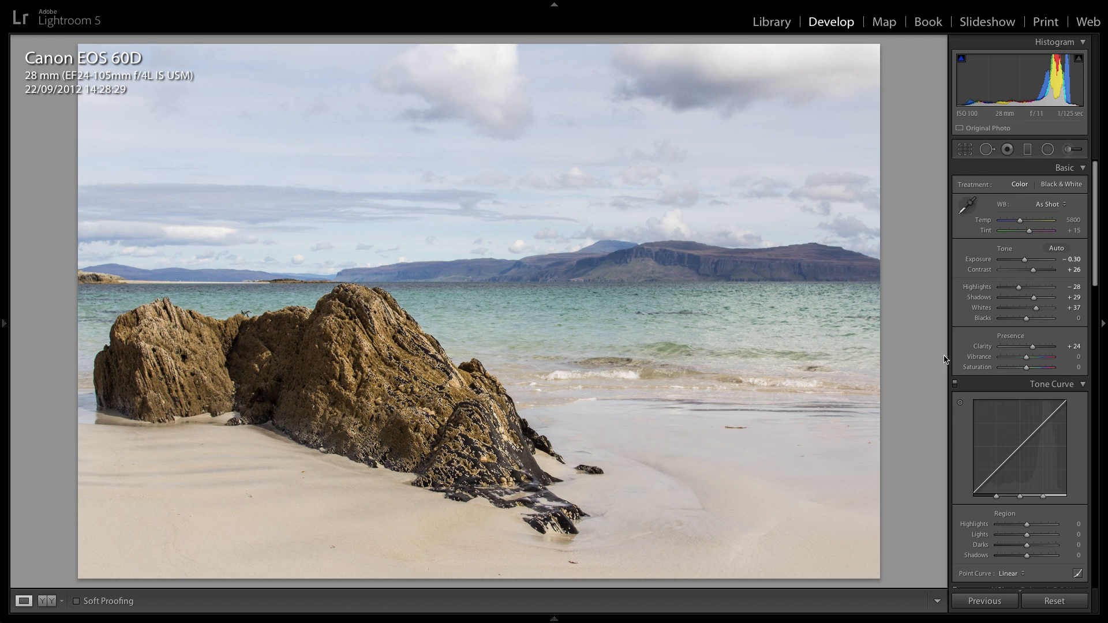
# Set the photo's vibrance to +10.
pyautogui.moveTo(1026, 358); pyautogui.dragTo(1034, 366)
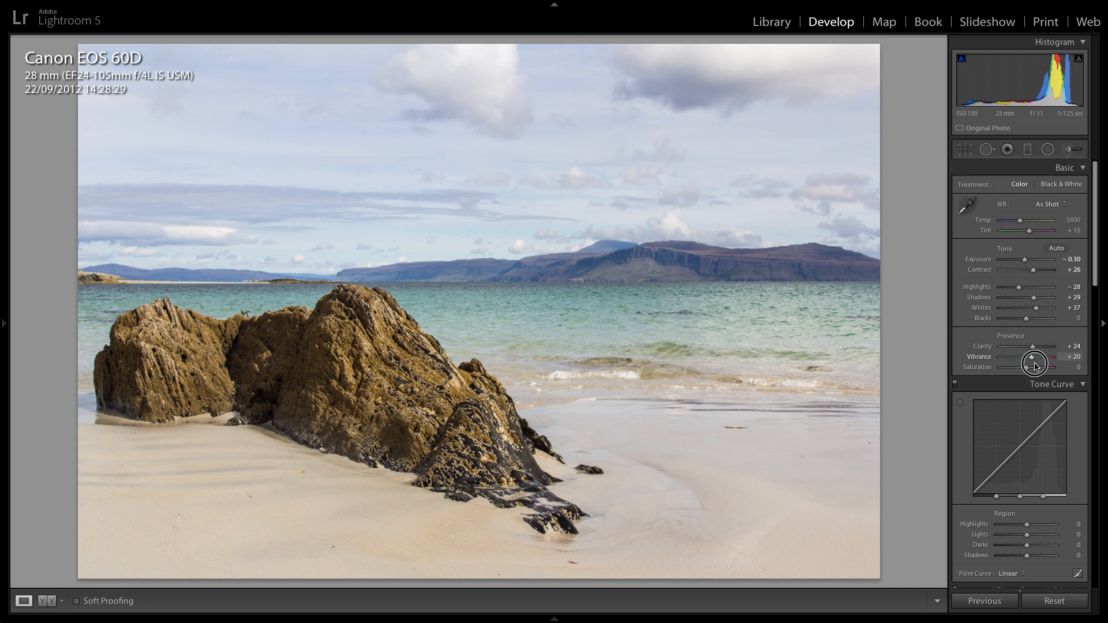
pyautogui.click(1076, 360)
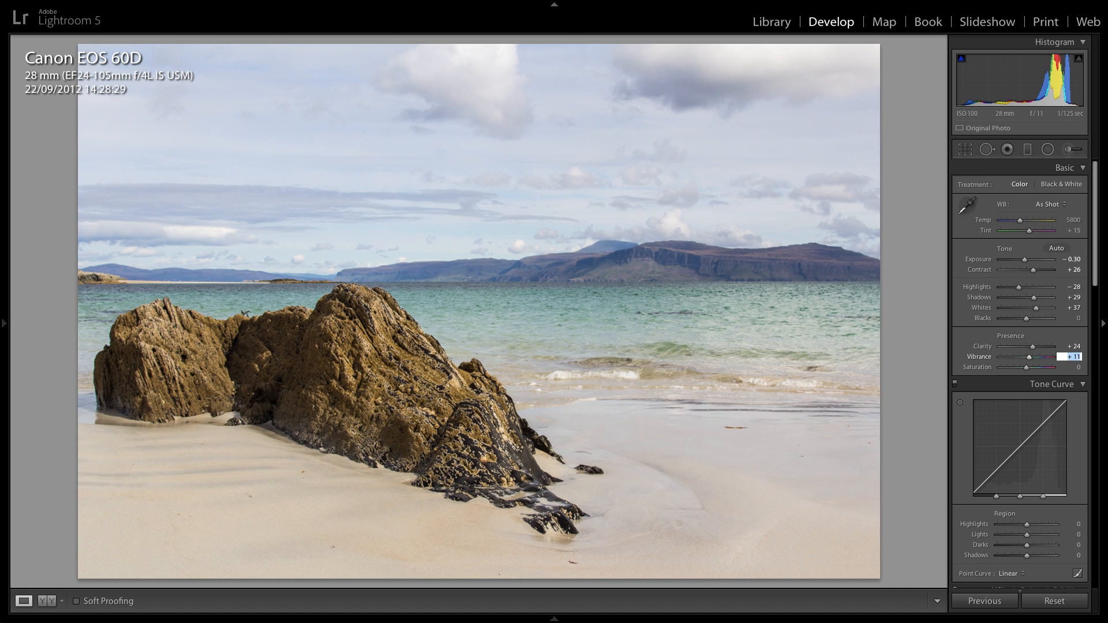
pyautogui.press('Return')
# Compare the photo before and after all the basic adjustments, including clarity and vibrance.
pyautogui.press('\\')
pyautogui.press('\\')
pyautogui.press('\\')
pyautogui.press('\\')
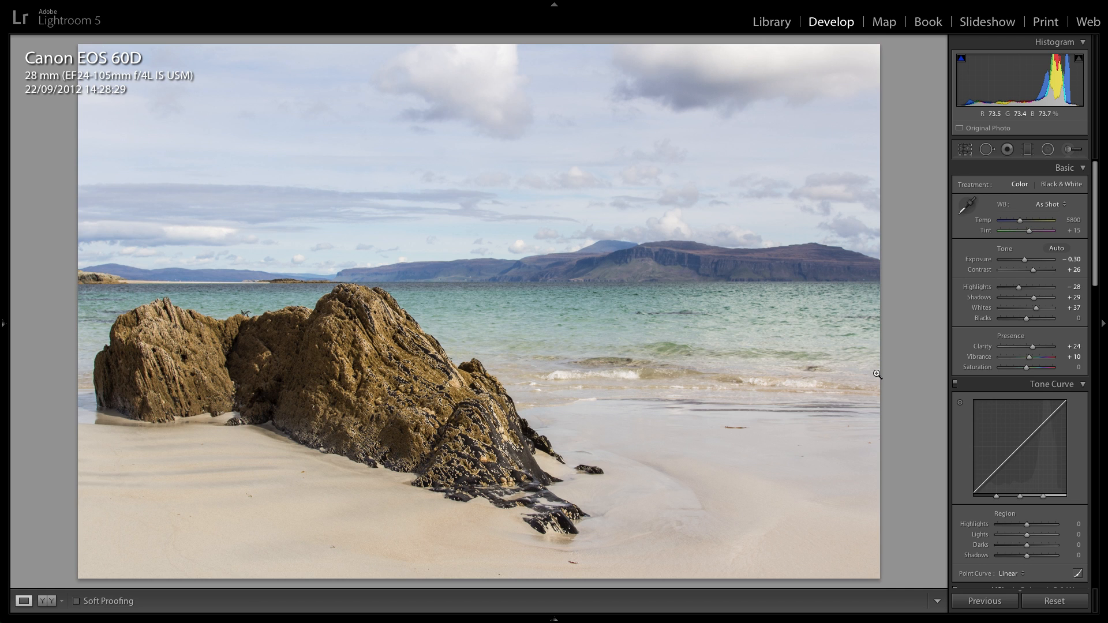
pyautogui.press('\\')
pyautogui.press('\\')
# Activate Spot Removal and inspect the sky at close zoom for dust spots.
pyautogui.click(986, 149)
pyautogui.click(164, 167)
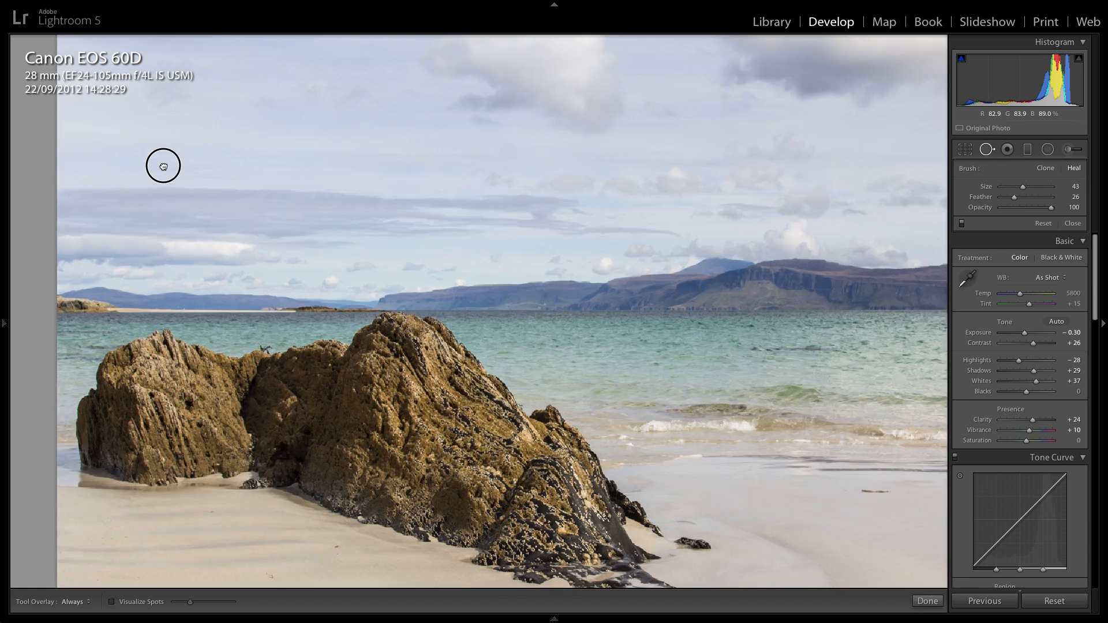
pyautogui.moveTo(94, 127); pyautogui.dragTo(445, 378)
pyautogui.moveTo(599, 396); pyautogui.dragTo(188, 452)
pyautogui.moveTo(422, 351); pyautogui.dragTo(287, 375)
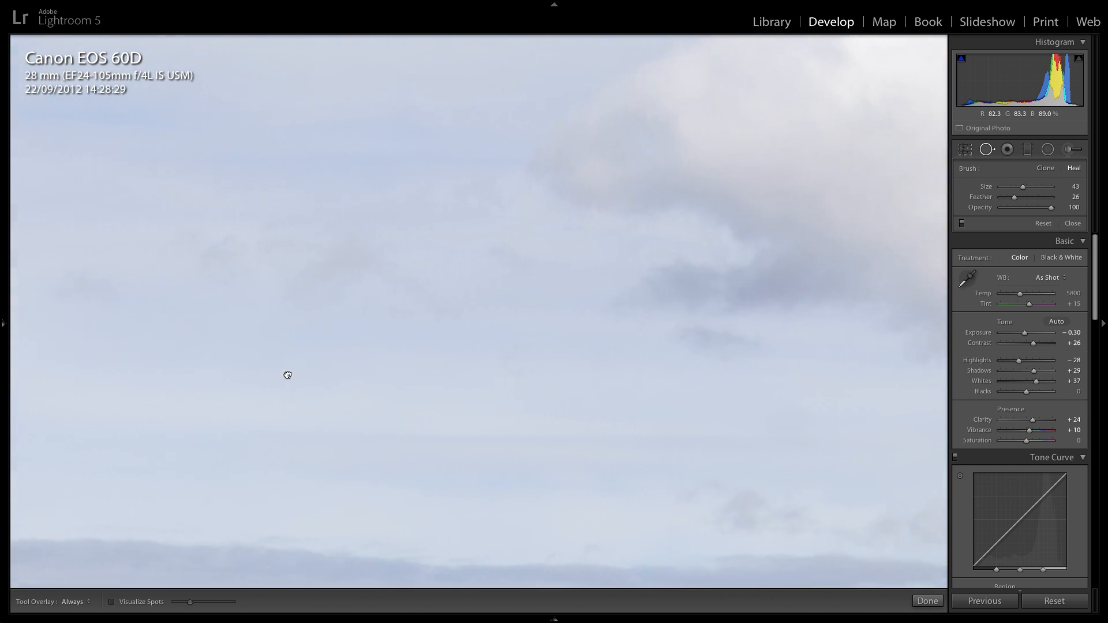
pyautogui.moveTo(762, 306); pyautogui.dragTo(336, 327)
pyautogui.moveTo(812, 285); pyautogui.dragTo(520, 286)
pyautogui.moveTo(775, 307); pyautogui.dragTo(481, 235)
pyautogui.moveTo(787, 269); pyautogui.dragTo(588, 321)
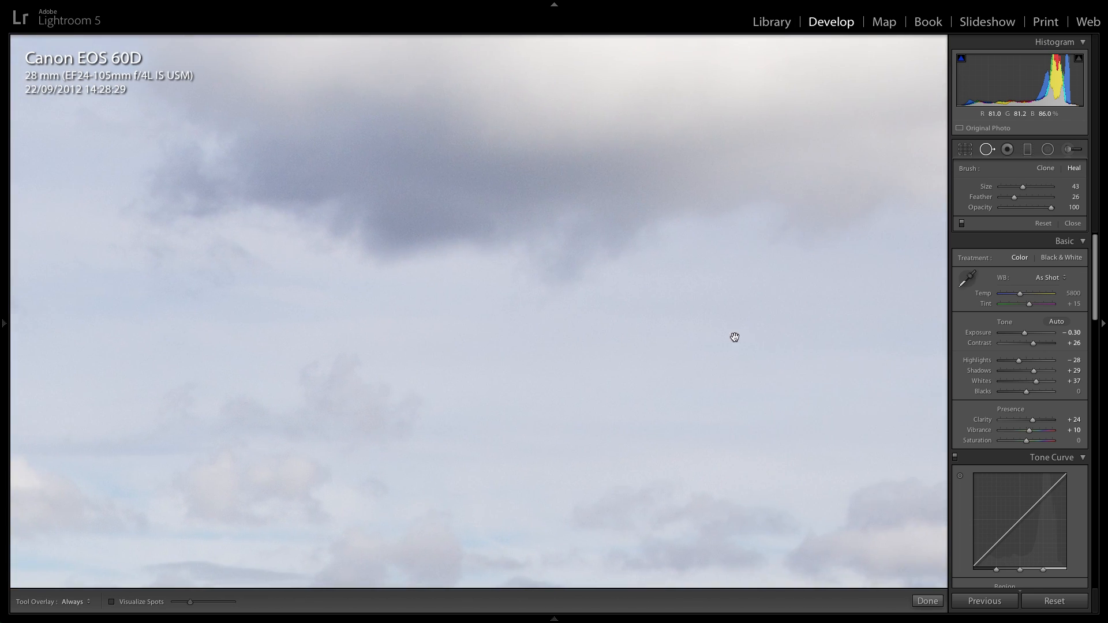
pyautogui.moveTo(768, 348); pyautogui.dragTo(673, 349)
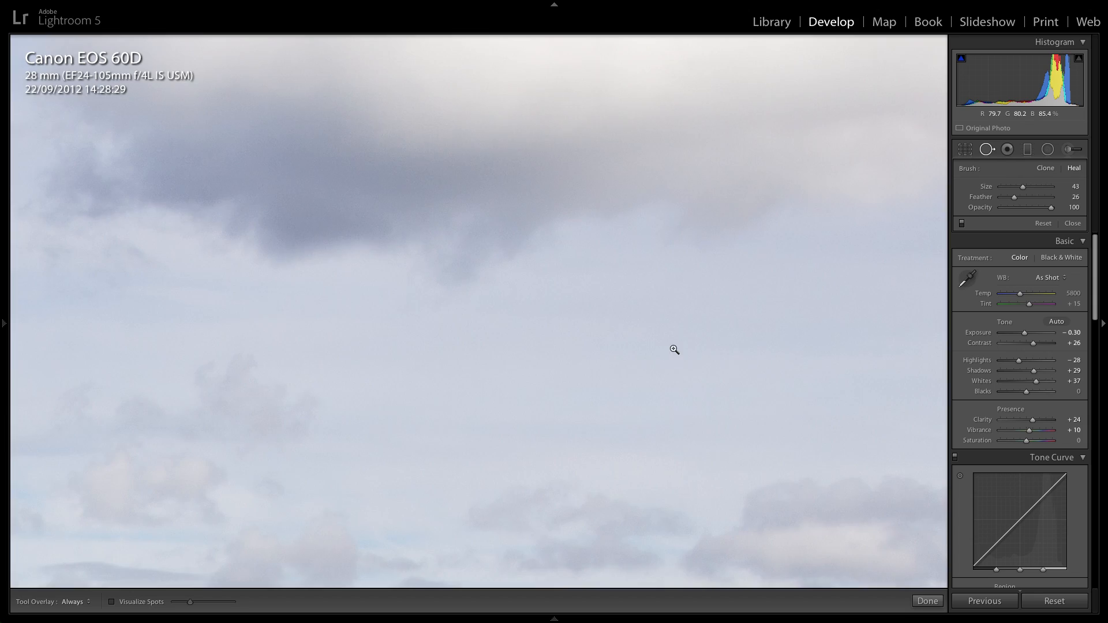
pyautogui.click(673, 349)
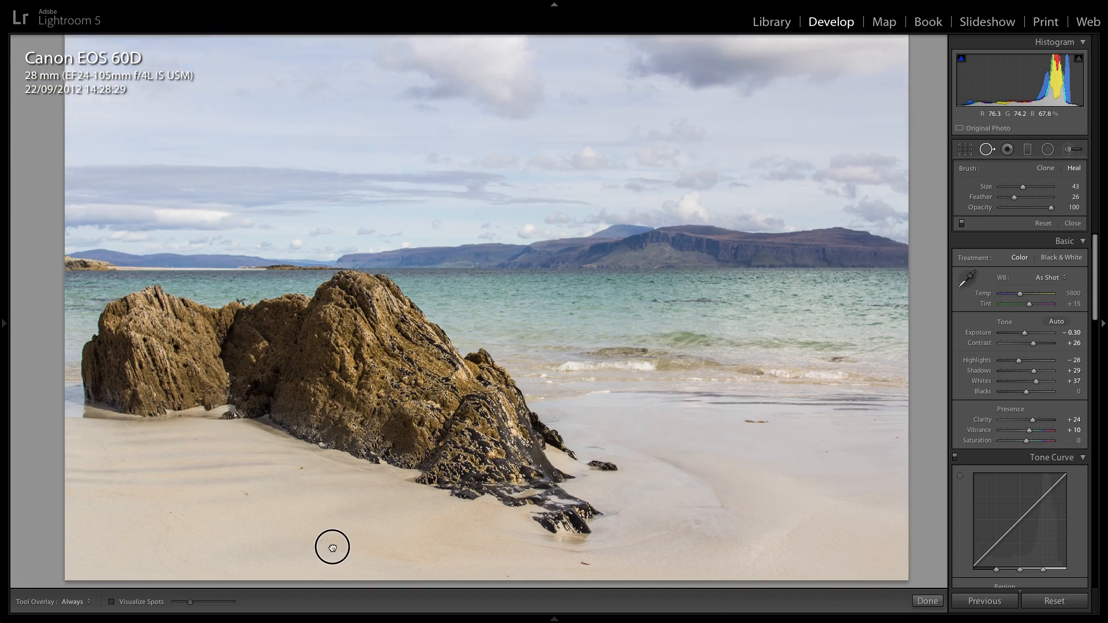
# Heal the small twig in the foreground sand, and the dark speck and orange leaf nearer the rock with a size 32 brush.
pyautogui.click(333, 546)
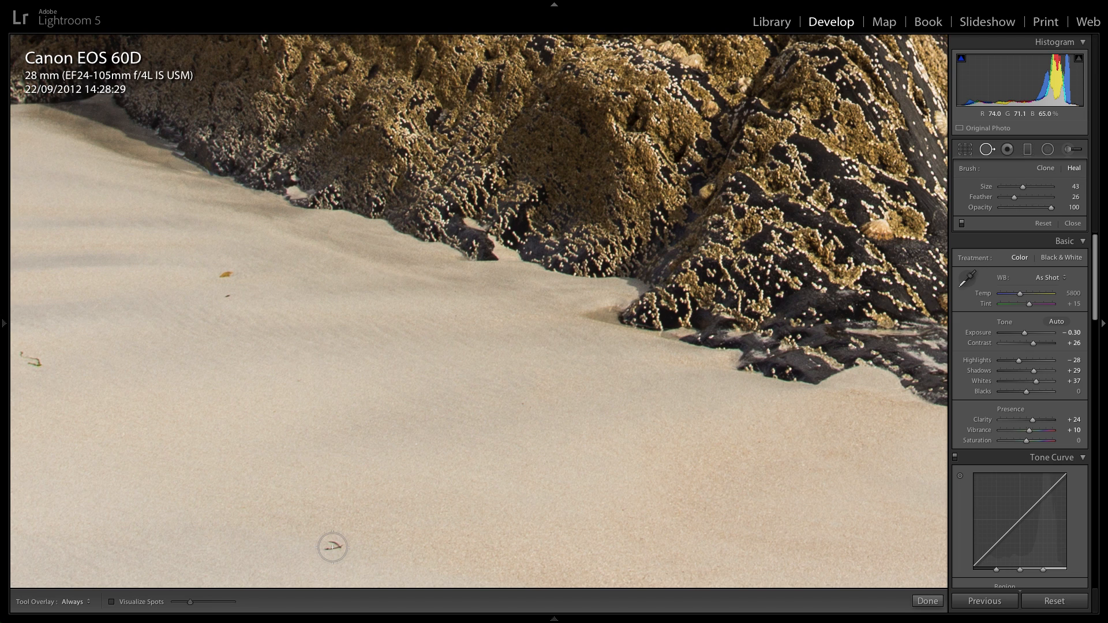
pyautogui.click(333, 547)
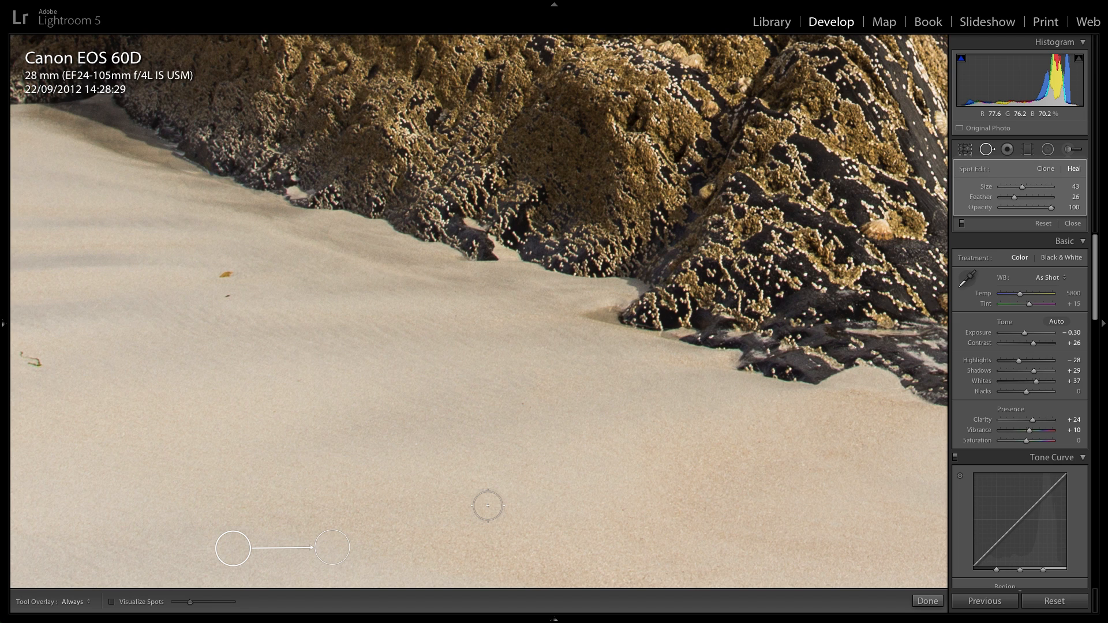
pyautogui.moveTo(176, 424); pyautogui.dragTo(286, 459)
pyautogui.scroll(-5, 395, 323)
pyautogui.click(395, 327)
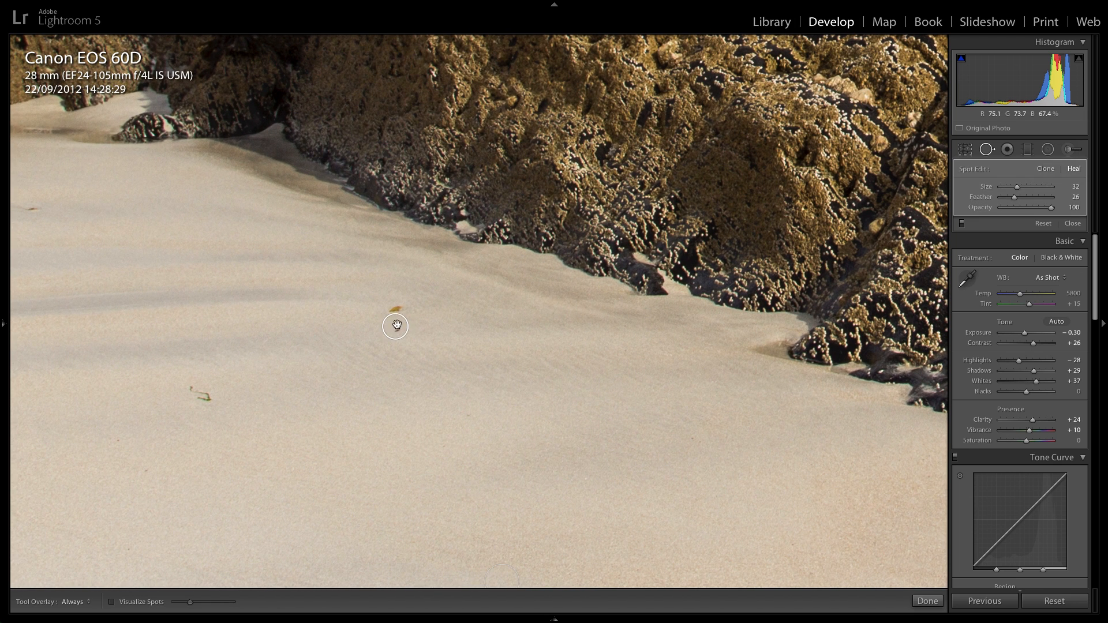
pyautogui.click(396, 309)
# Heal the green seaweed strand in the sand with a size 26 brush stroke and return to the full photo view.
pyautogui.scroll(-3, 201, 388)
pyautogui.moveTo(194, 386); pyautogui.dragTo(208, 399)
pyautogui.moveTo(60, 241); pyautogui.dragTo(218, 290)
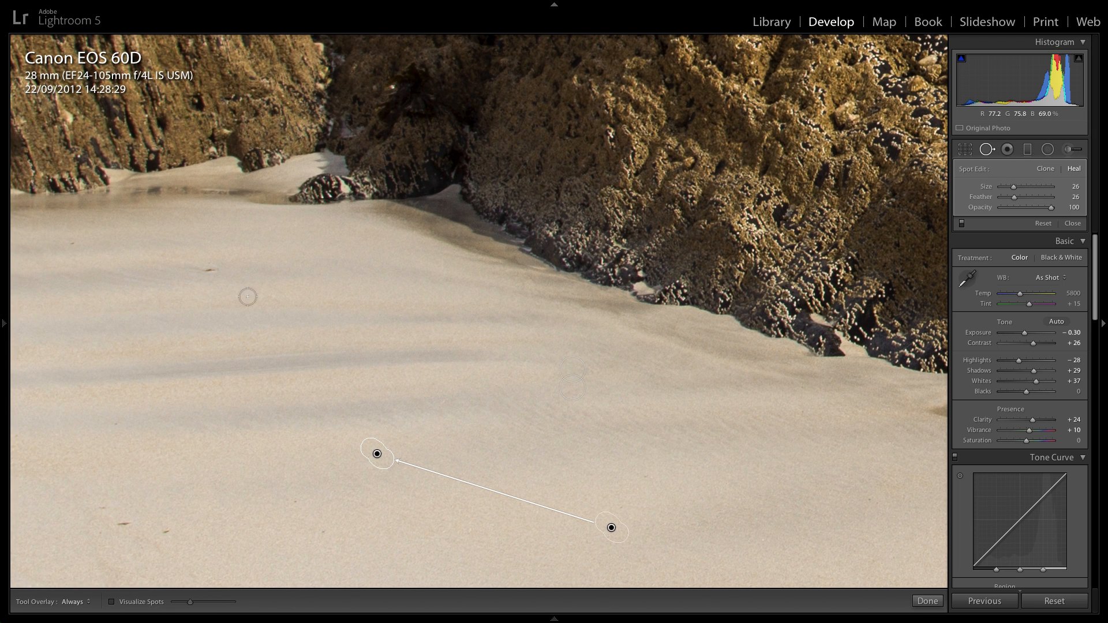
pyautogui.press('Return')
pyautogui.press('space')
pyautogui.click(637, 442)
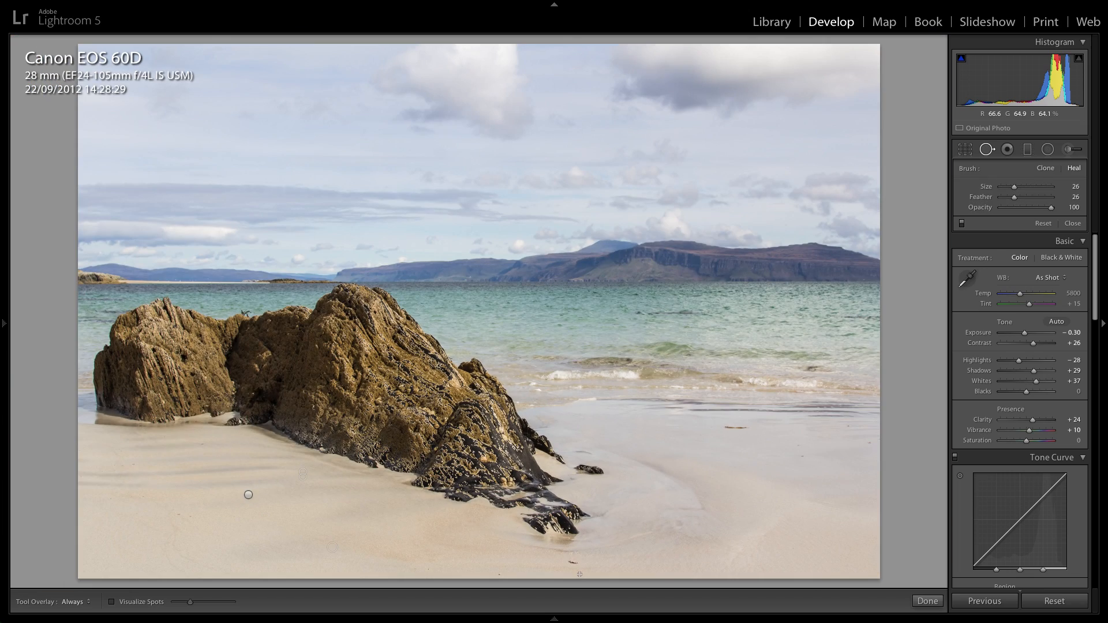
# Heal the reddish debris in the sand just below the rock's tip with a size 26 brush stroke.
pyautogui.click(573, 564)
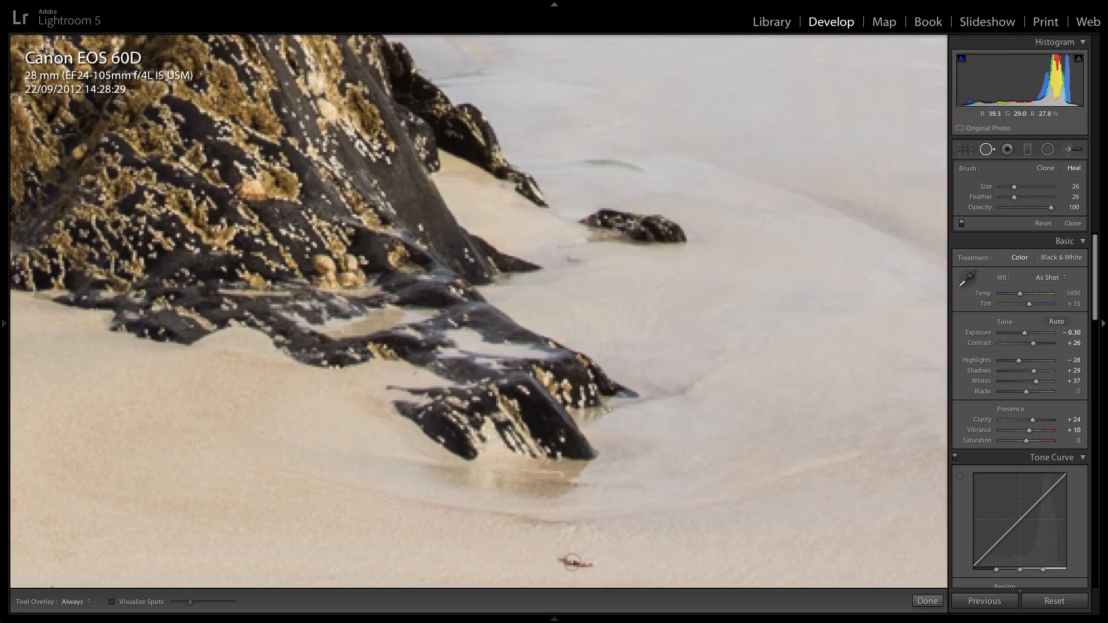
pyautogui.moveTo(558, 560); pyautogui.dragTo(605, 566)
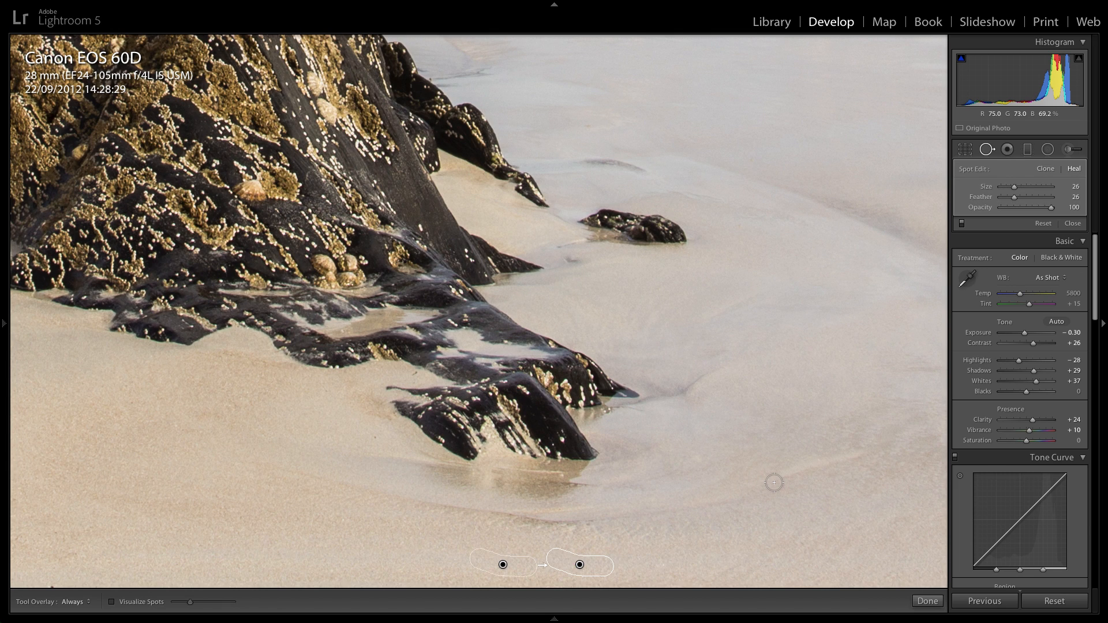
pyautogui.press('Return')
pyautogui.press('space')
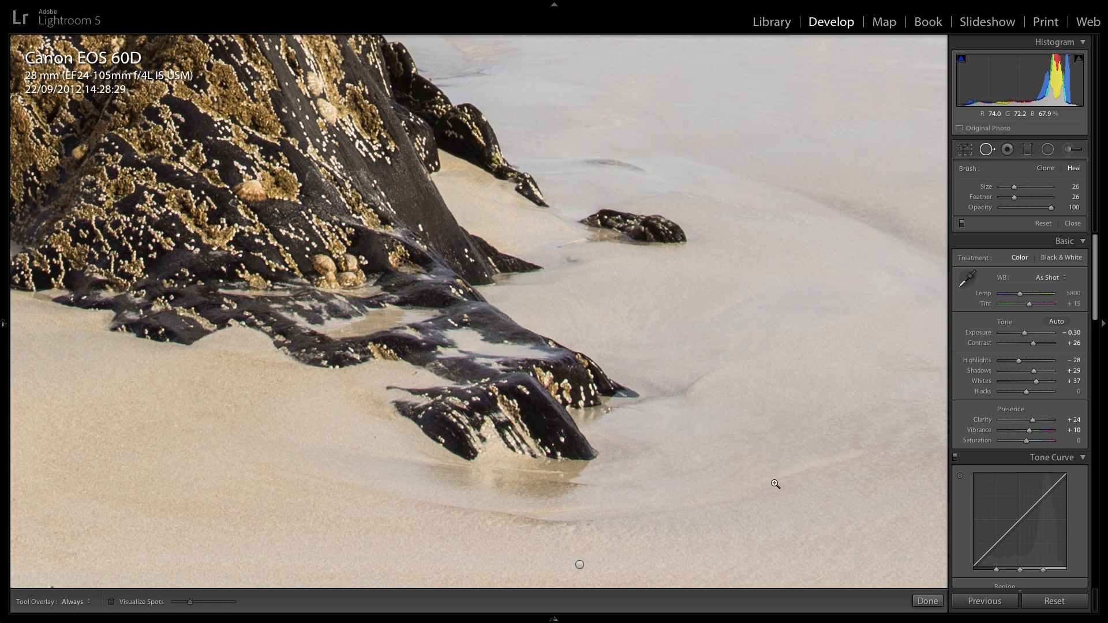
pyautogui.click(775, 485)
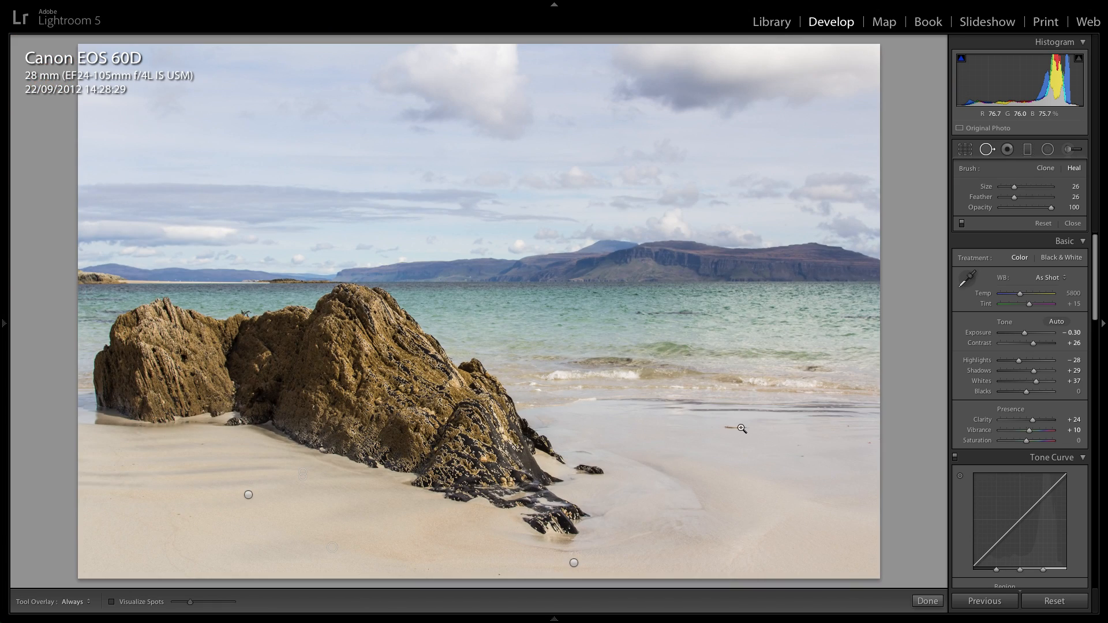
# Heal the long brown seaweed strand on the wet sand near the waves and the small mark beside it.
pyautogui.click(742, 429)
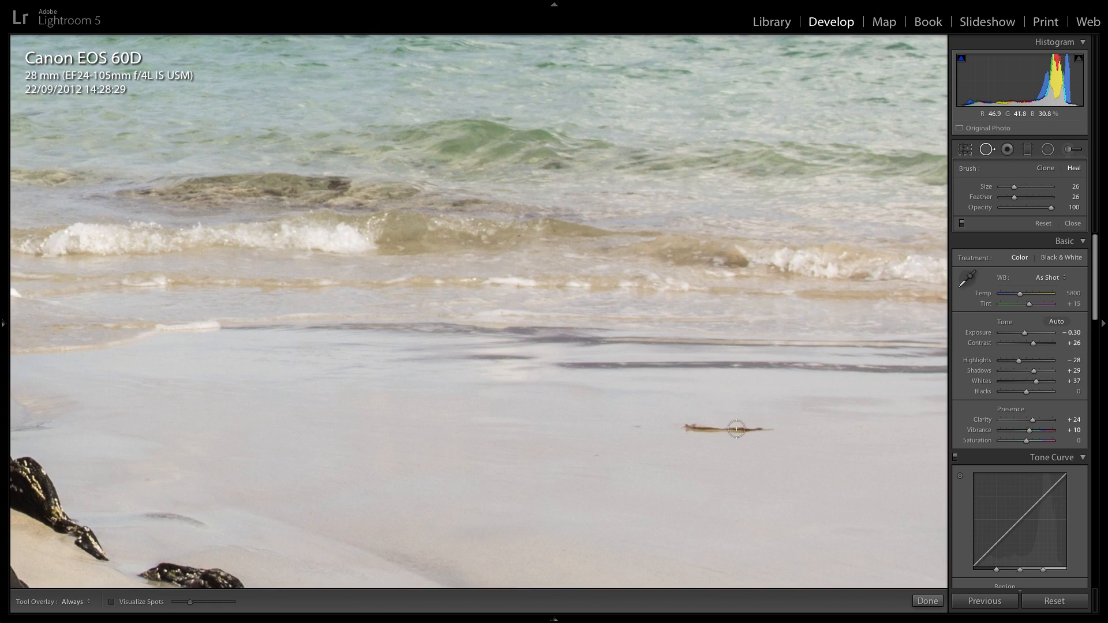
pyautogui.moveTo(769, 429); pyautogui.dragTo(669, 427)
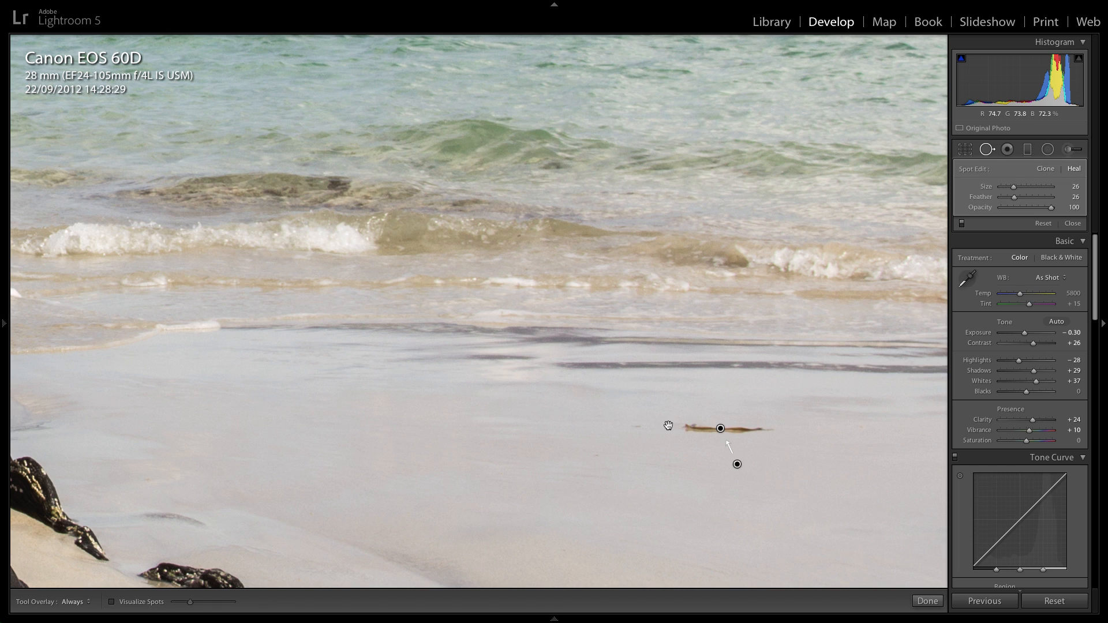
pyautogui.click(637, 428)
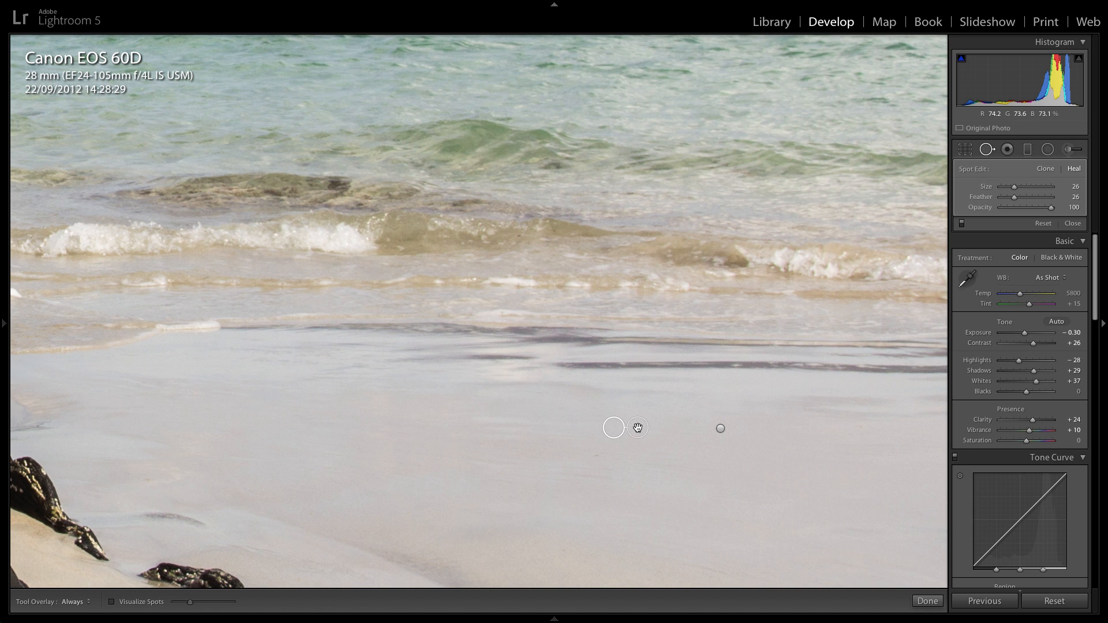
pyautogui.press('Delete')
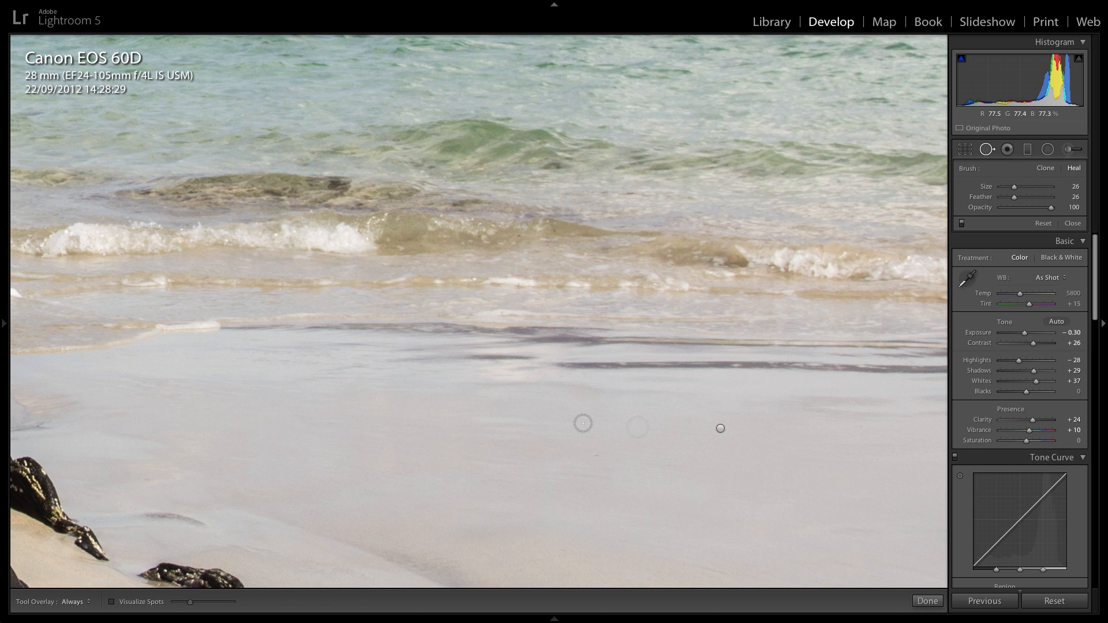
# Return to the full photo view and close the Spot Removal tool.
pyautogui.press('z')
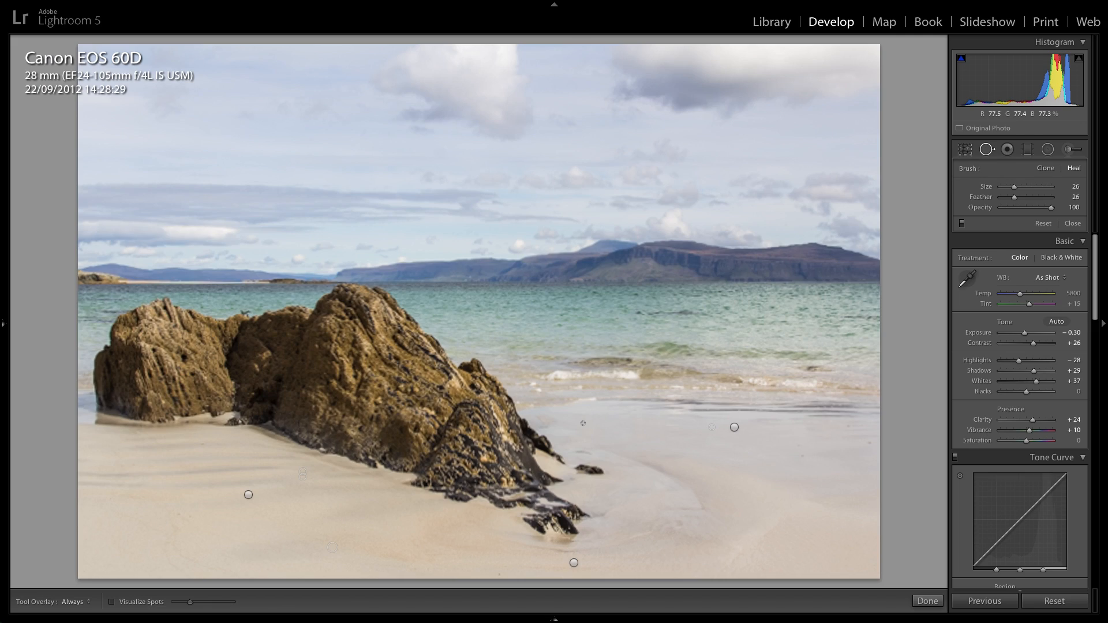
pyautogui.press('q')
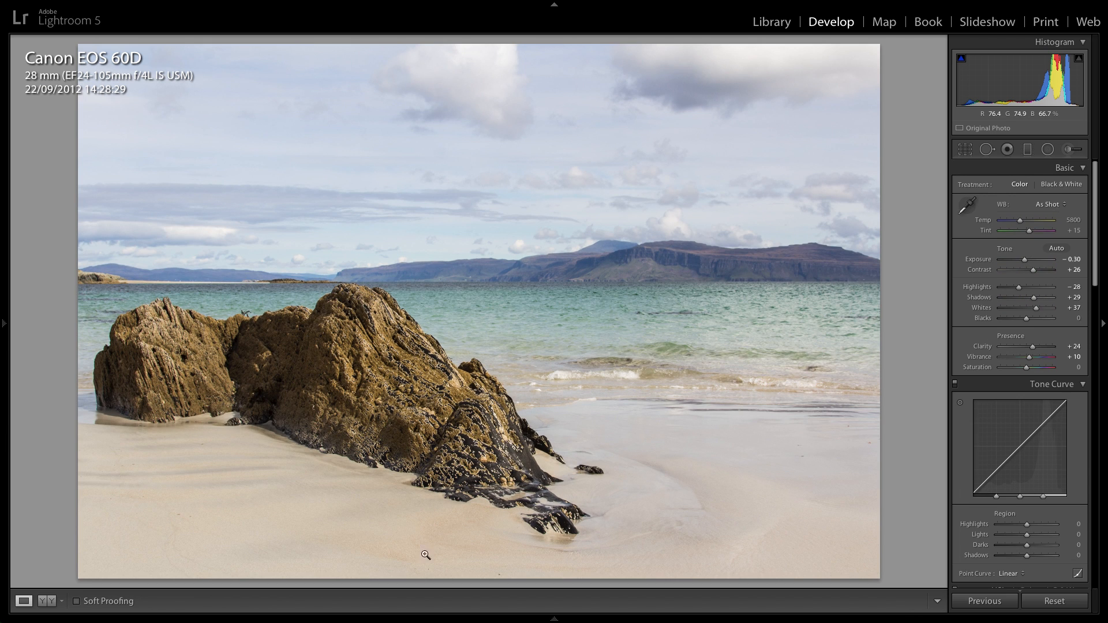
# Heal the three small dark specks in the sand along the photo's lower edge with a size 26 brush and close Spot Removal.
pyautogui.click(490, 574)
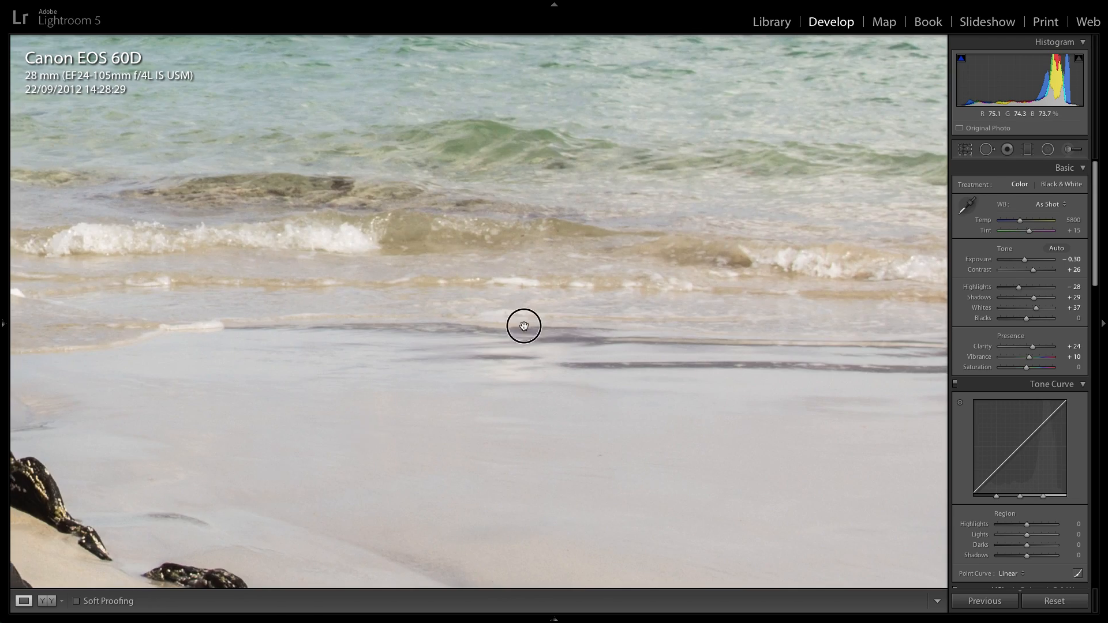
pyautogui.moveTo(525, 327); pyautogui.dragTo(624, 263)
pyautogui.moveTo(374, 516); pyautogui.dragTo(543, 461)
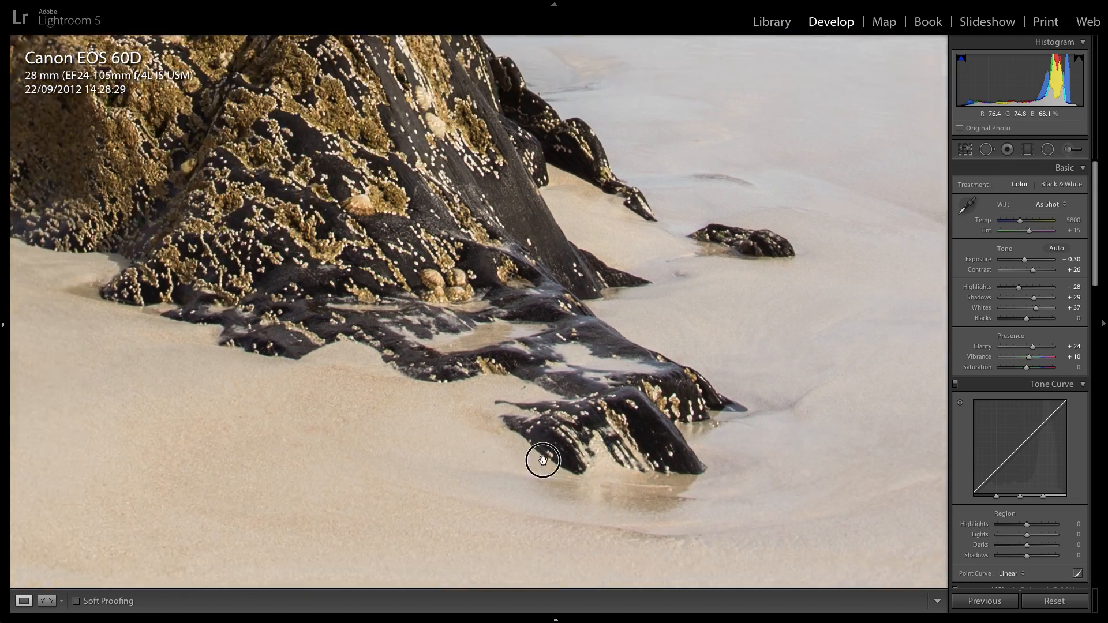
pyautogui.moveTo(345, 509); pyautogui.dragTo(451, 455)
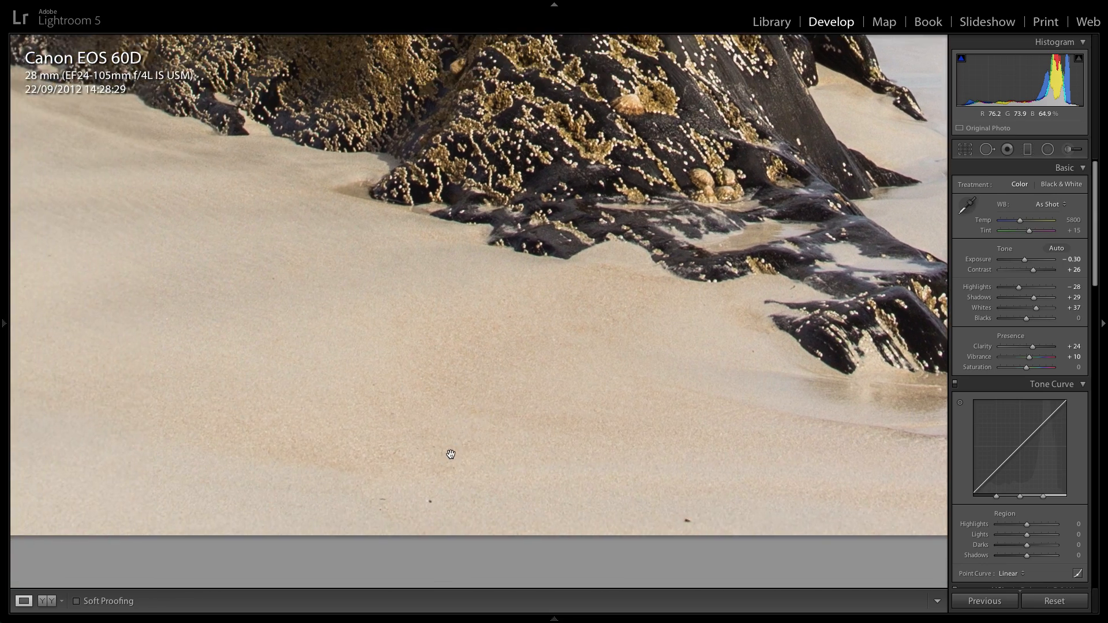
pyautogui.click(422, 496)
pyautogui.click(425, 505)
pyautogui.click(987, 149)
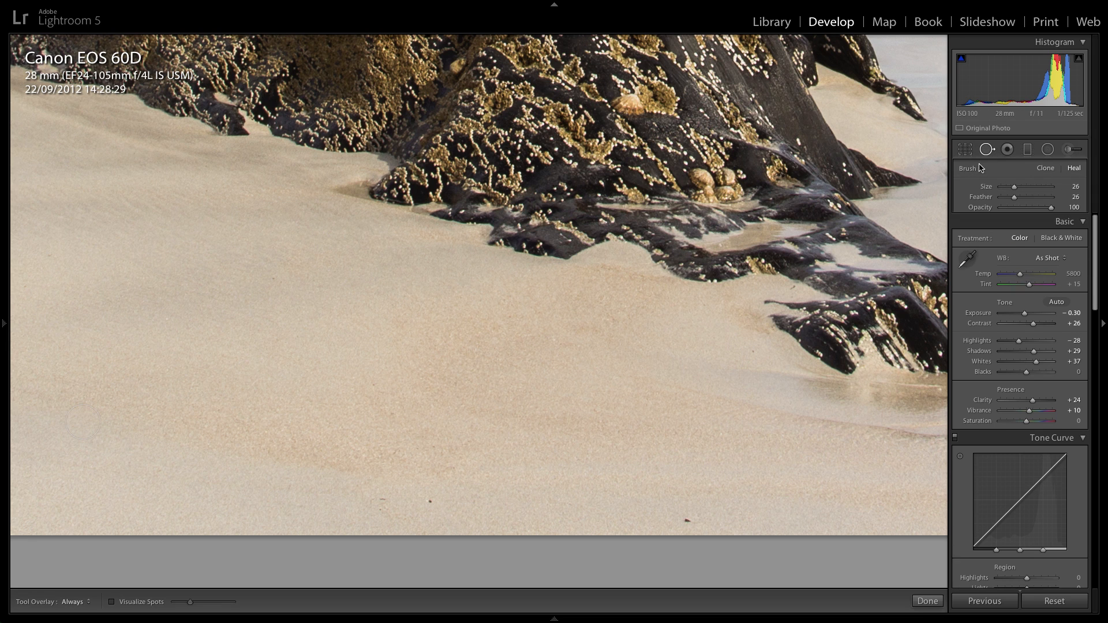
pyautogui.click(687, 519)
pyautogui.click(430, 505)
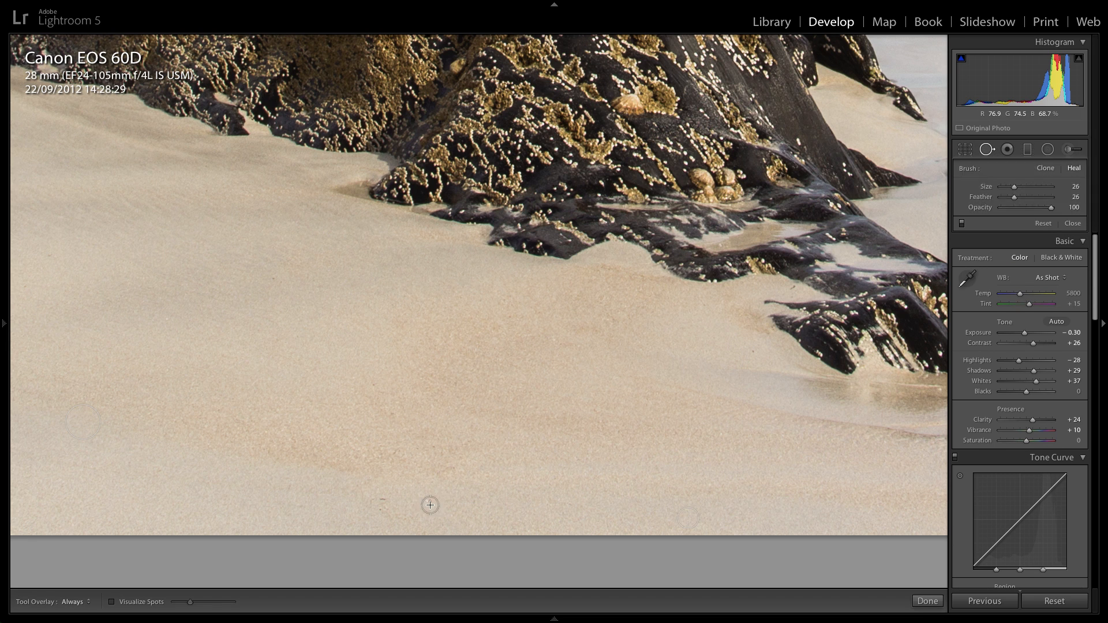
pyautogui.click(382, 500)
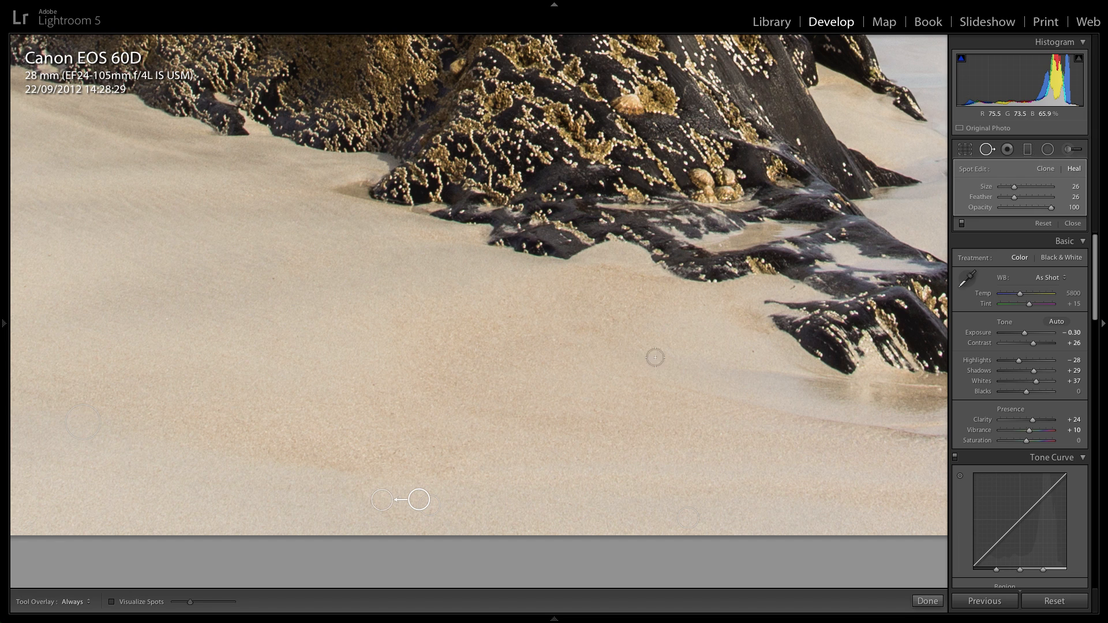
pyautogui.click(568, 369)
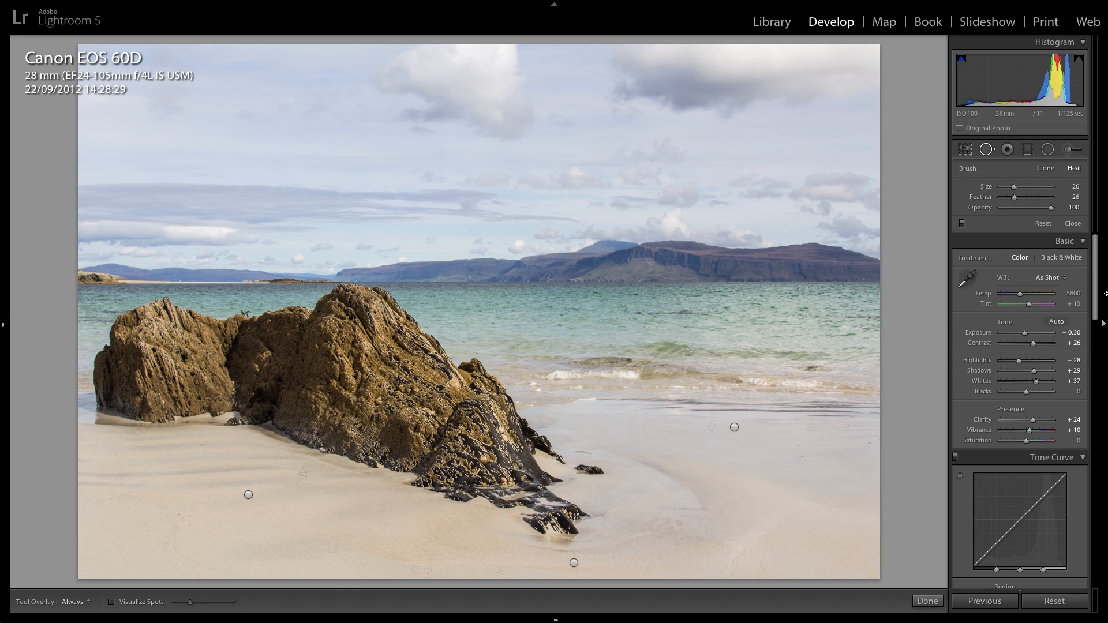
pyautogui.click(1073, 223)
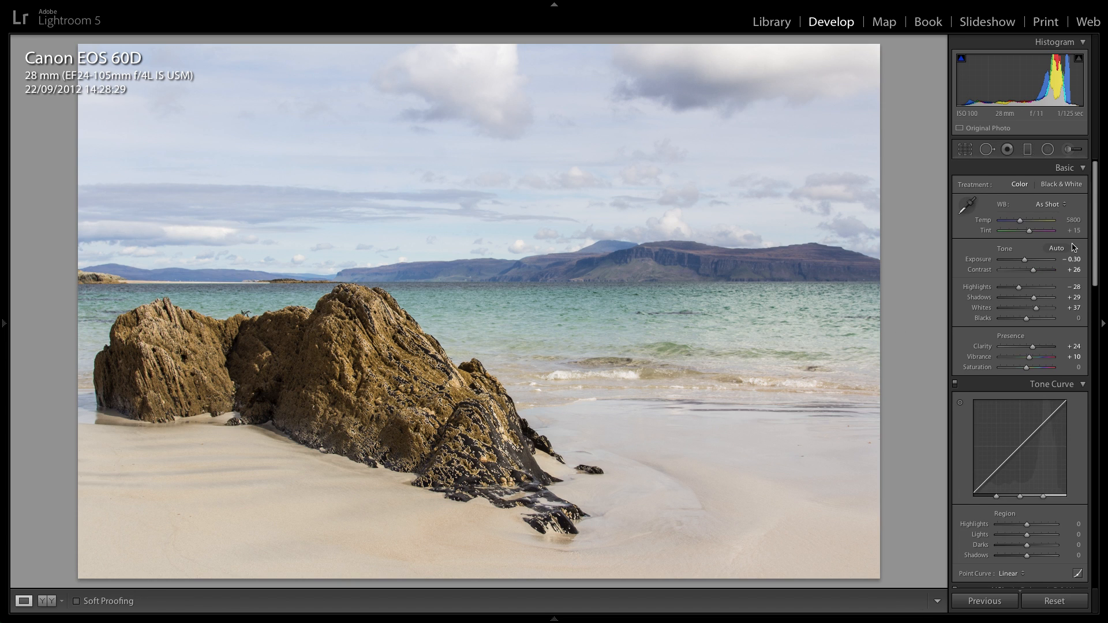
# Set Vibrance to +8 and compare the edited photo with its before version.
pyautogui.click(1073, 358)
pyautogui.press('Down')
pyautogui.press('Return')
pyautogui.press('\\')
pyautogui.press('\\')
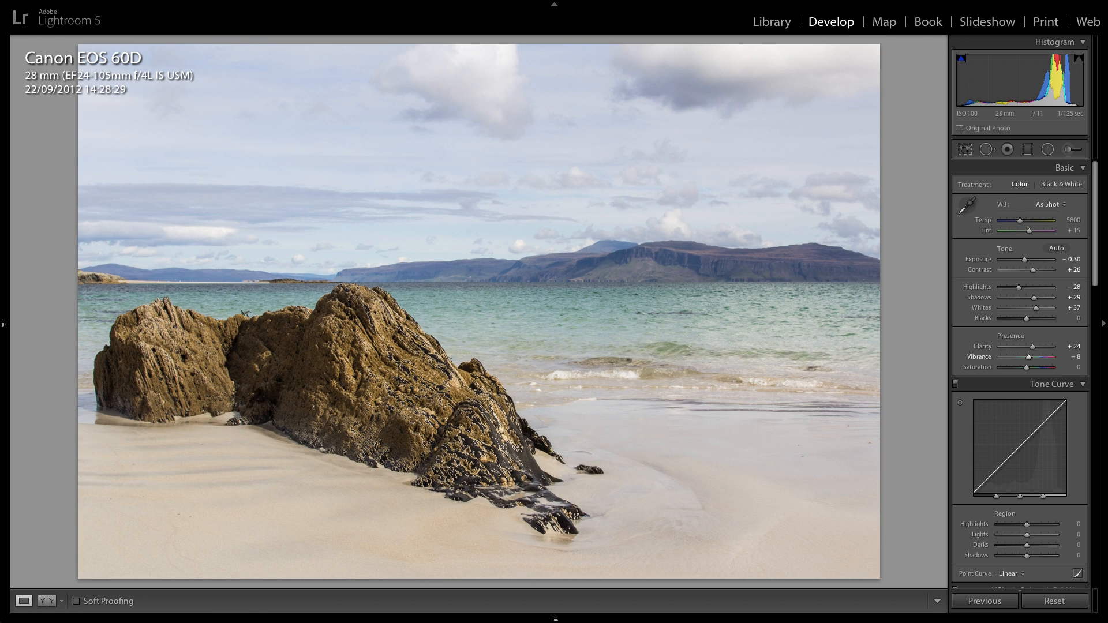